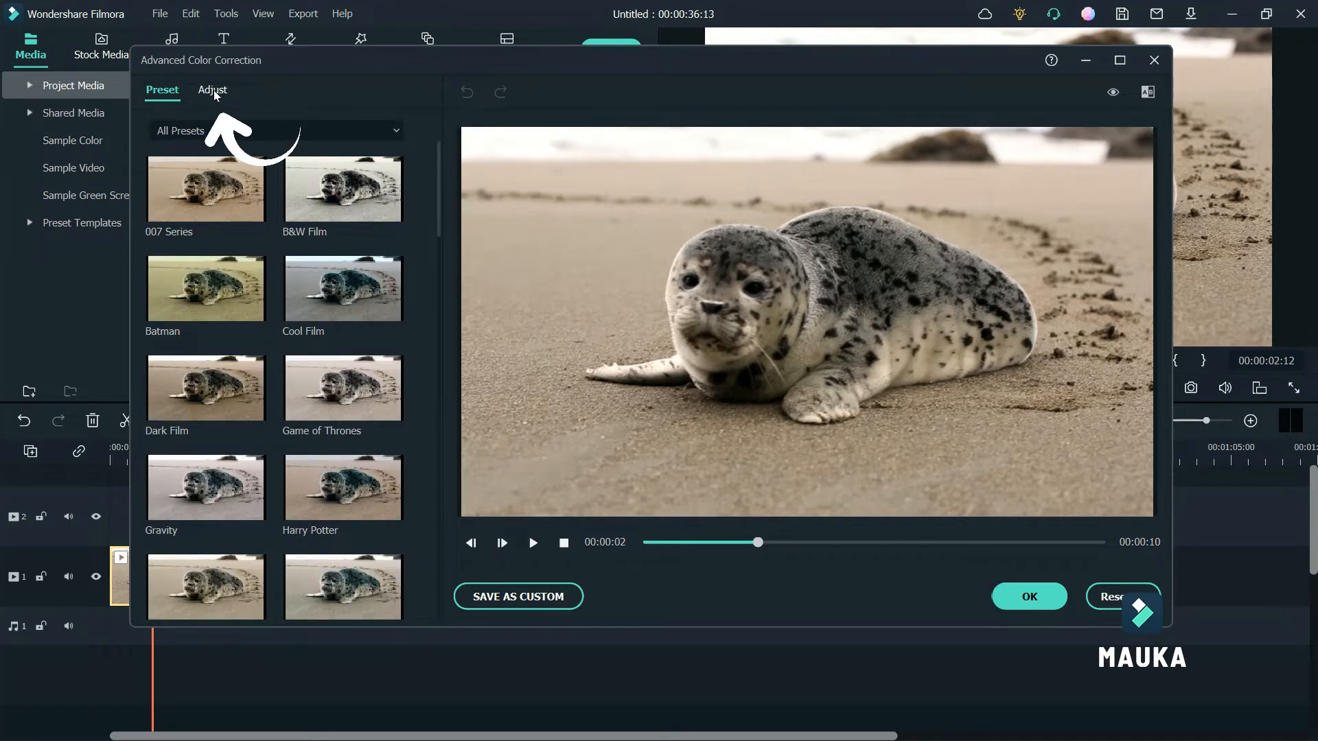
Step: Bring up the seal clip's Curve adjustment and nudge the luma curve's white and black endpoints slightly inward
{"action": "left_click", "coordinate": [214, 91]}
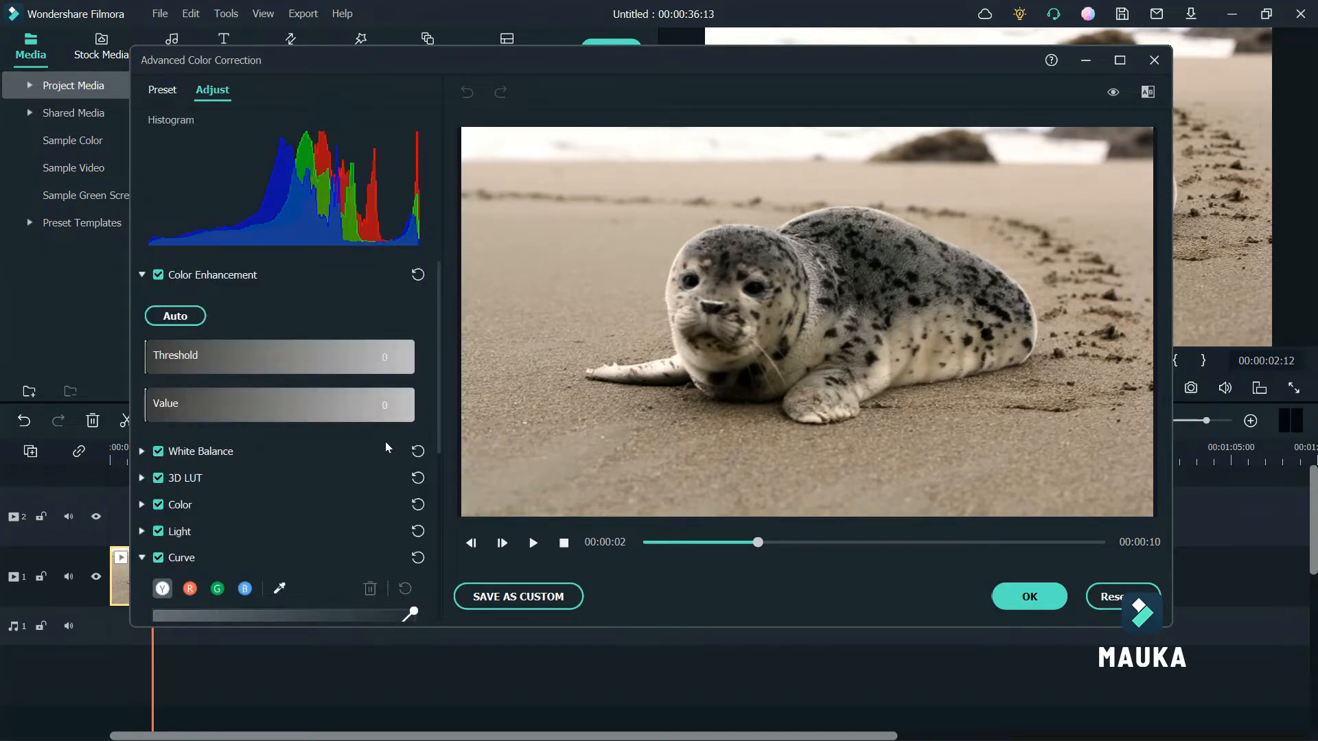
{"action": "scroll", "coordinate": [361, 473], "scroll_direction": "down", "scroll_amount": 3}
{"action": "scroll", "coordinate": [362, 473], "scroll_direction": "down", "scroll_amount": 3}
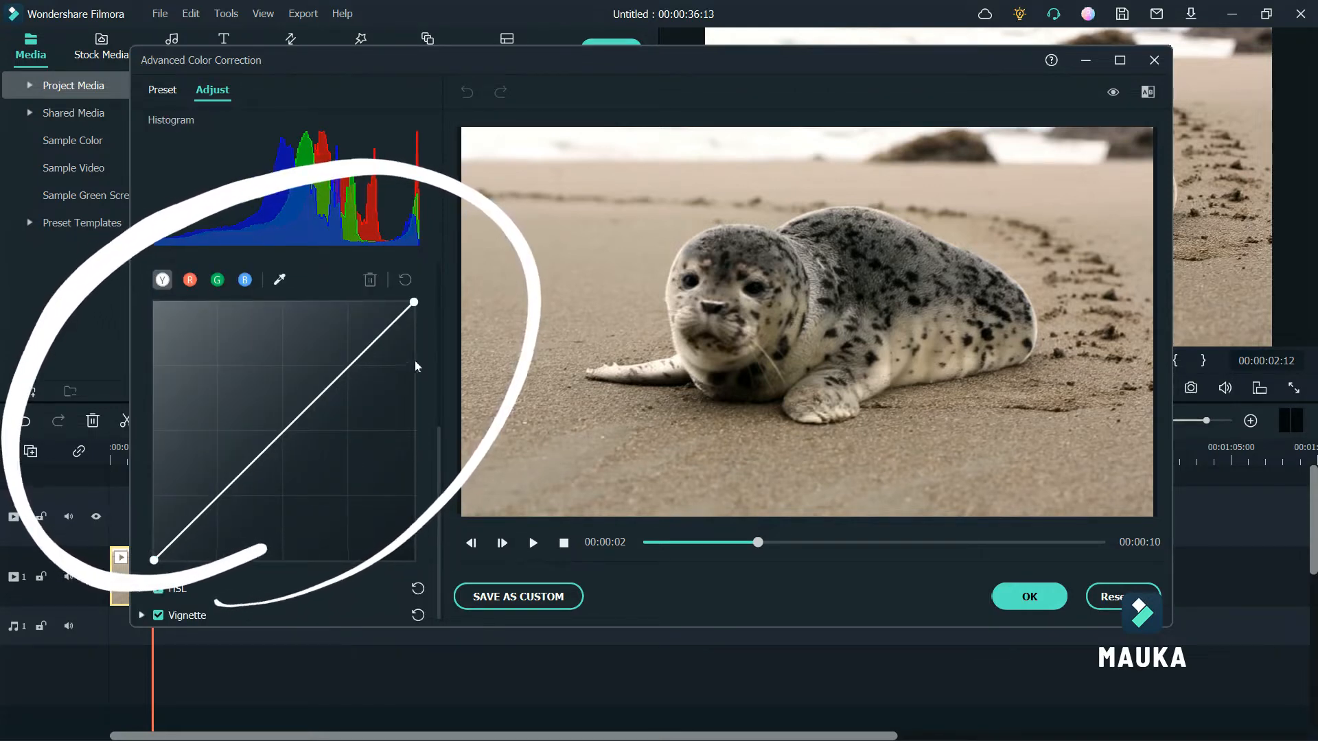
{"action": "mouse_move", "coordinate": [422, 308]}
{"action": "left_mouse_down"}
{"action": "mouse_move", "coordinate": [422, 350]}
{"action": "mouse_move", "coordinate": [430, 302]}
{"action": "left_mouse_up"}
{"action": "left_click", "coordinate": [389, 367]}
{"action": "mouse_move", "coordinate": [155, 560]}
{"action": "left_mouse_down"}
{"action": "mouse_move", "coordinate": [233, 561]}
{"action": "mouse_move", "coordinate": [153, 559]}
{"action": "mouse_move", "coordinate": [156, 476]}
{"action": "mouse_move", "coordinate": [158, 562]}
{"action": "left_mouse_up"}
{"action": "mouse_move", "coordinate": [419, 307]}
{"action": "left_mouse_down"}
{"action": "mouse_move", "coordinate": [420, 336]}
{"action": "mouse_move", "coordinate": [426, 302]}
{"action": "left_mouse_up"}
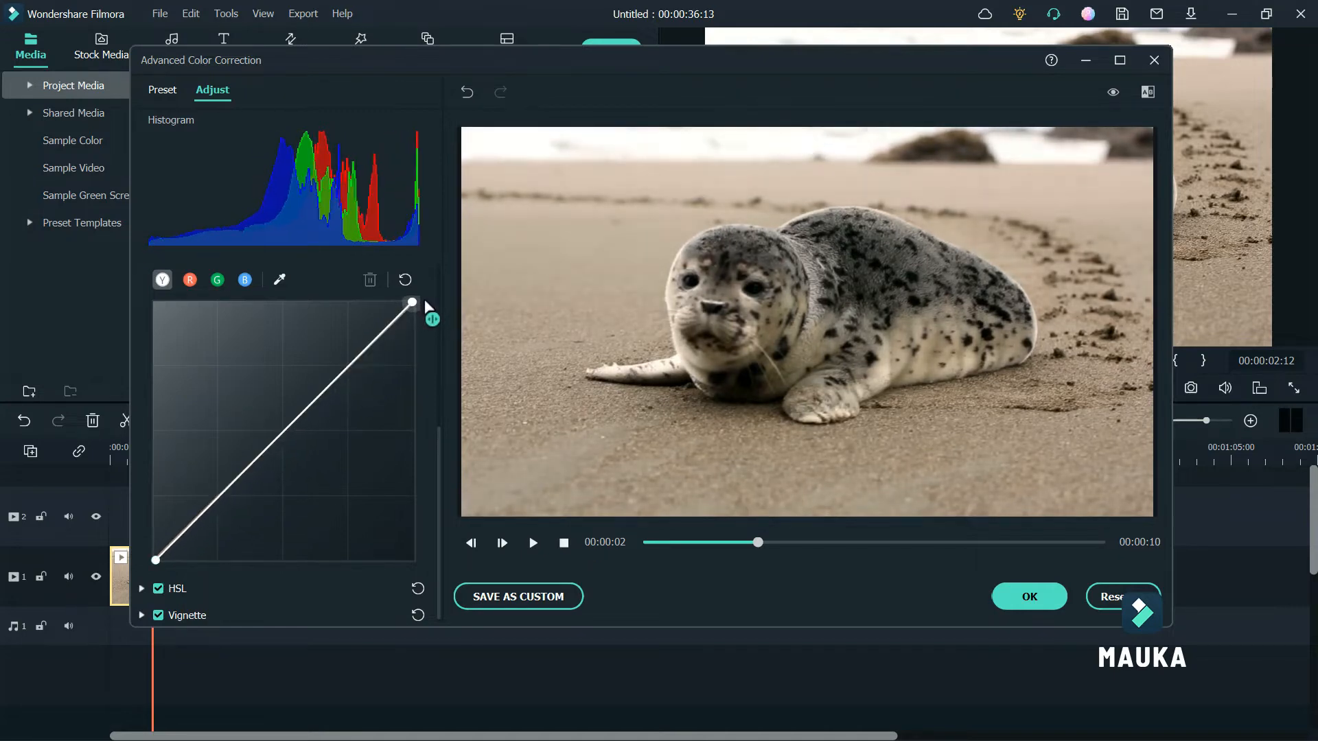
Step: Try a gentle S-shaped luma curve with a lowered shadow point and a raised highlight point, and reset the curve
{"action": "left_click", "coordinate": [215, 503]}
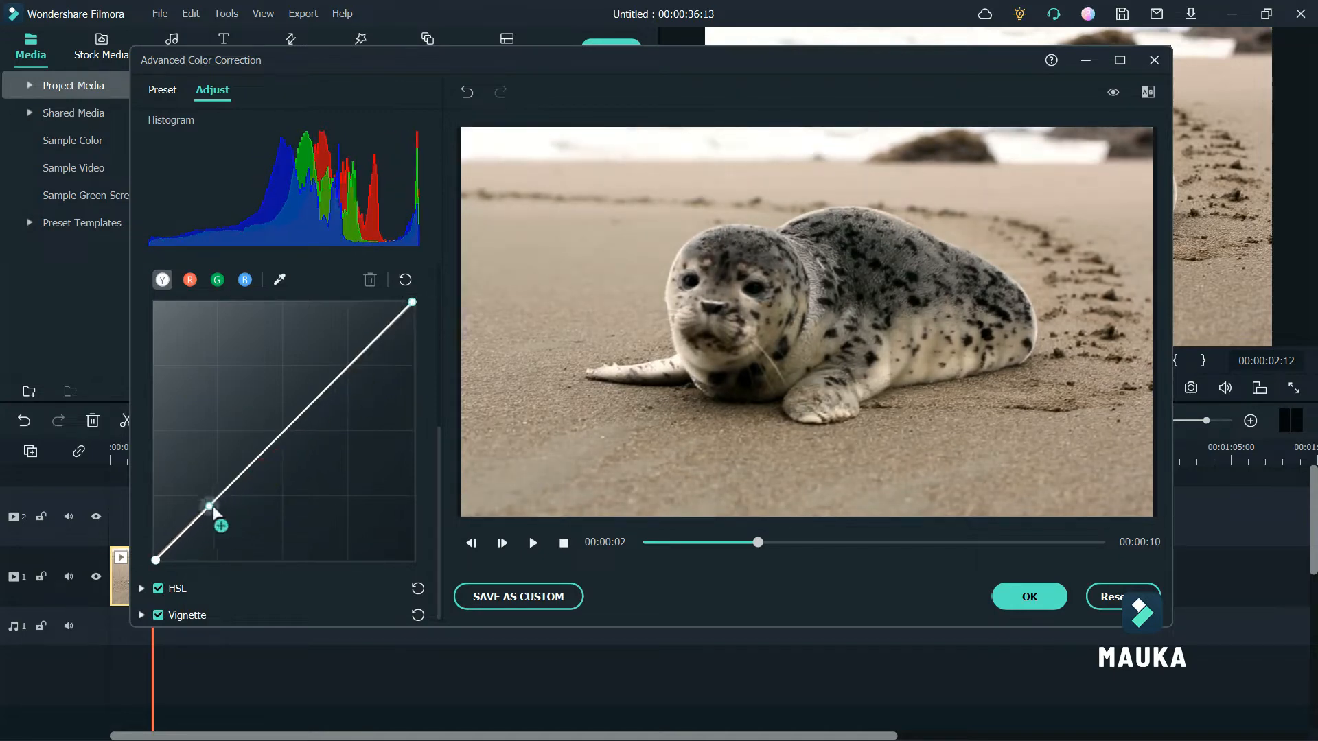
{"action": "mouse_move", "coordinate": [214, 503]}
{"action": "left_mouse_down"}
{"action": "mouse_move", "coordinate": [229, 524]}
{"action": "mouse_move", "coordinate": [225, 511]}
{"action": "left_mouse_up"}
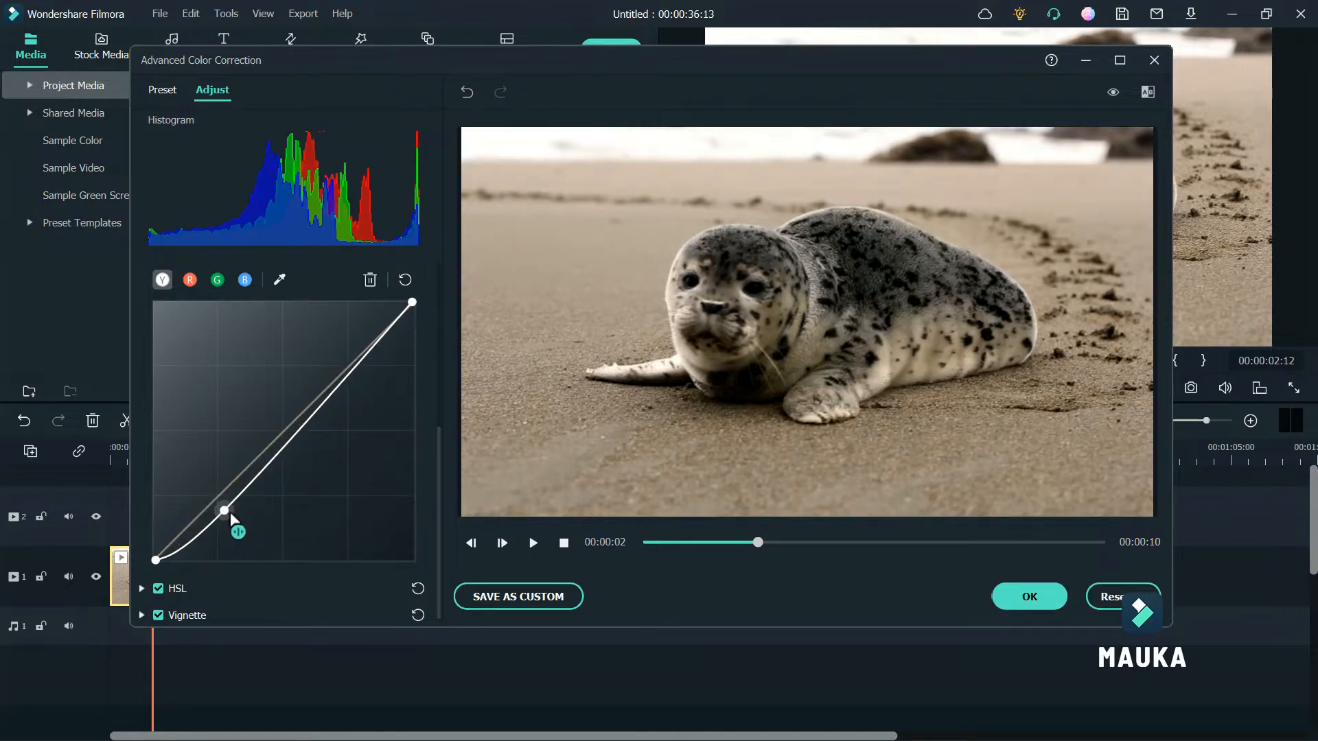
{"action": "left_click", "coordinate": [346, 377]}
{"action": "left_click_drag", "start_coordinate": [350, 380], "coordinate": [353, 372]}
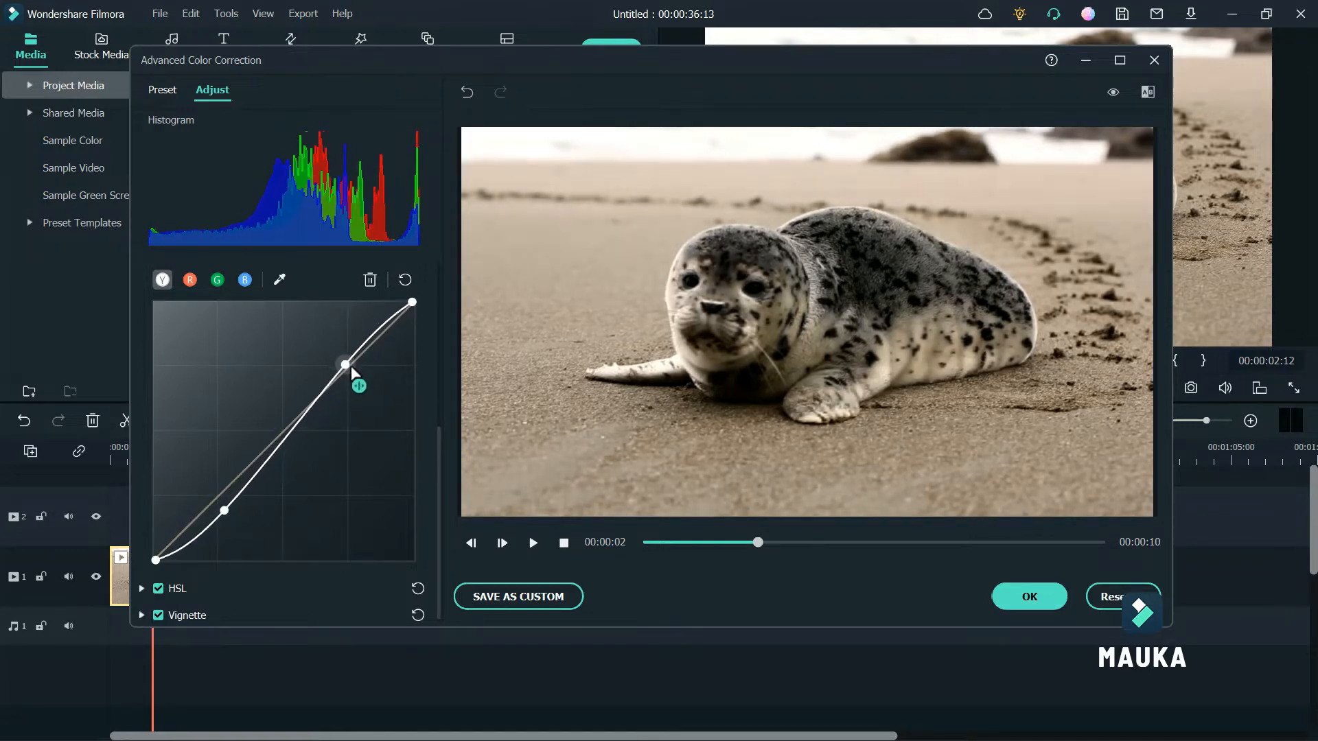
{"action": "left_click", "coordinate": [404, 281]}
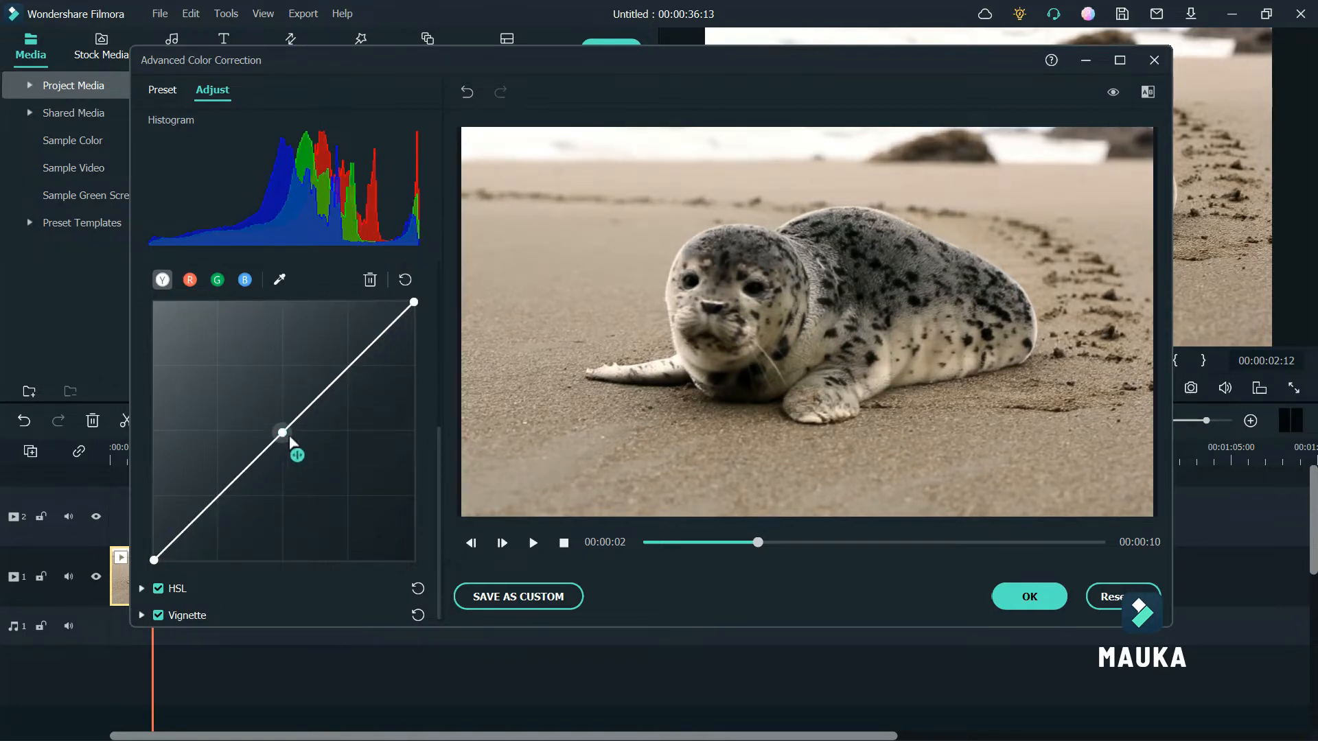
Step: Try raising the luma curve's midpoint slightly to brighten the midtones, and delete that point
{"action": "left_click_drag", "start_coordinate": [282, 432], "coordinate": [282, 426]}
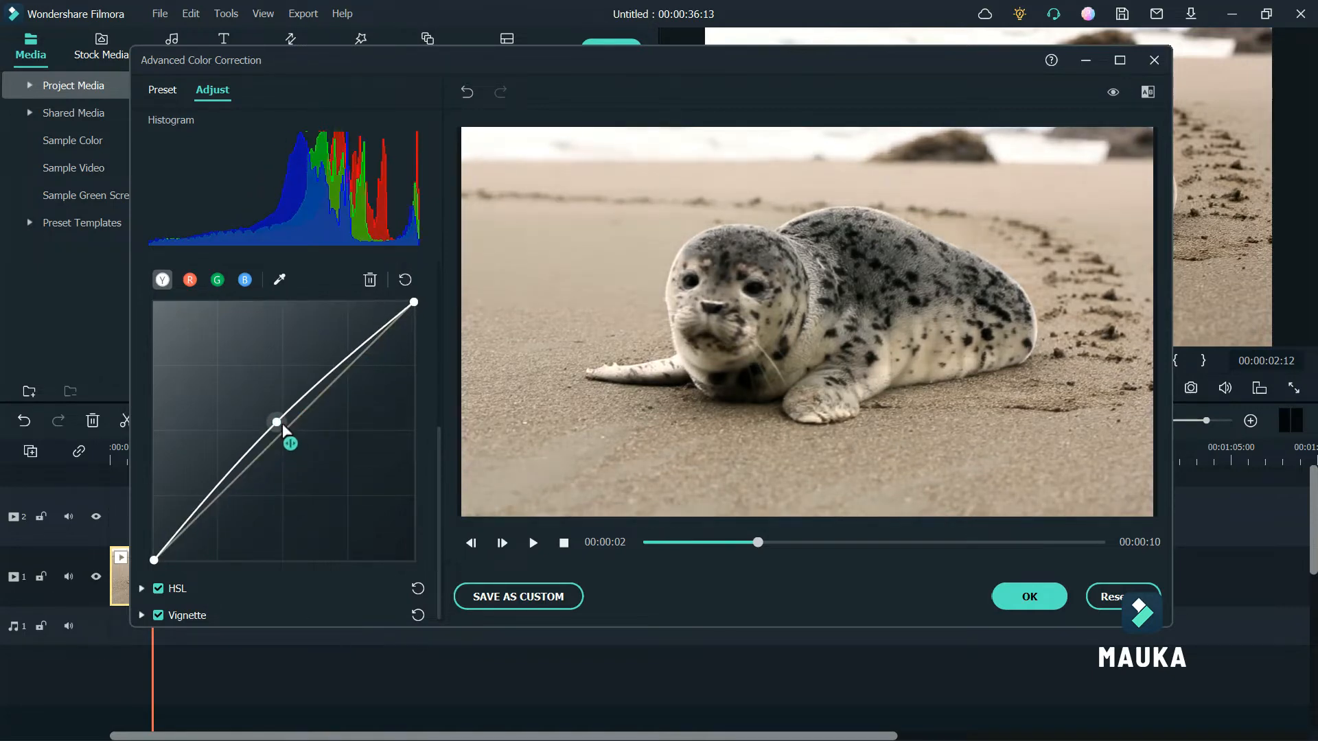
{"action": "left_click", "coordinate": [369, 285]}
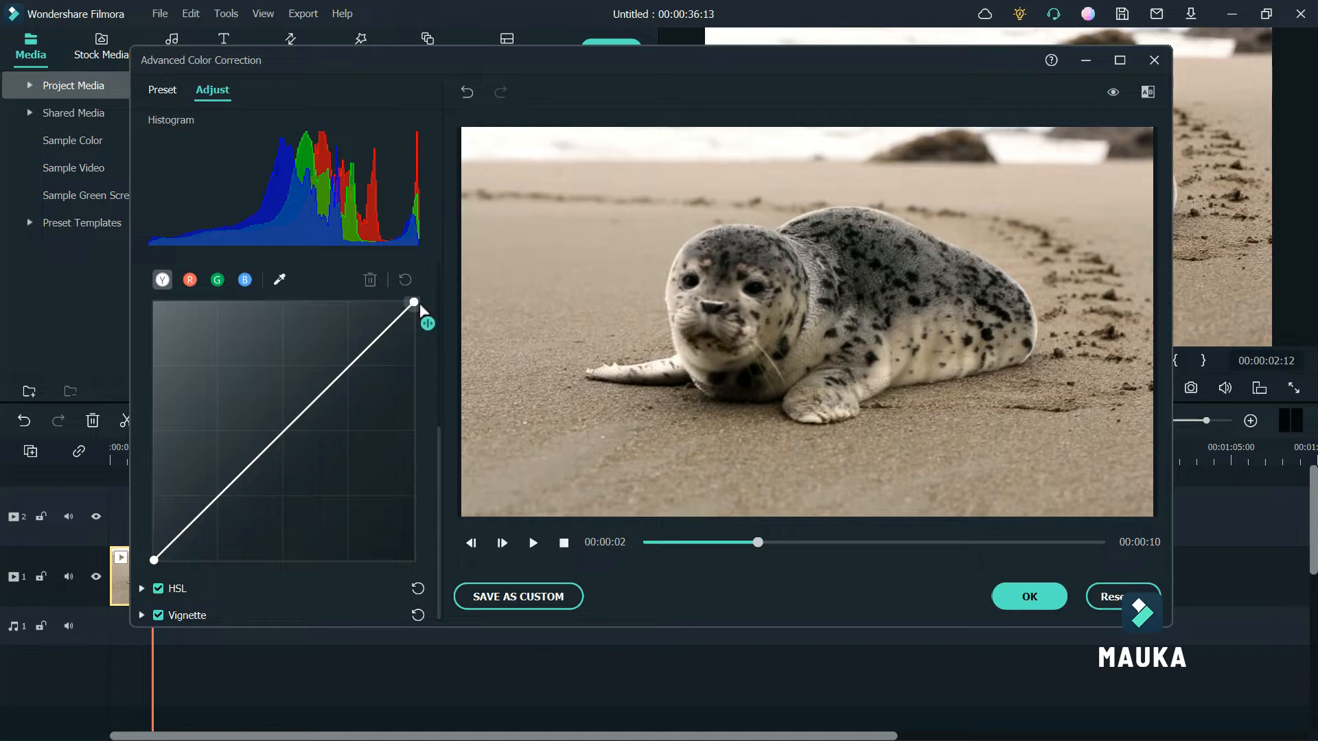
Step: Try small shifts of the luma curve's white and black endpoints, reset the curve and close color correction without applying it
{"action": "mouse_move", "coordinate": [420, 307]}
{"action": "left_mouse_down"}
{"action": "mouse_move", "coordinate": [302, 297]}
{"action": "mouse_move", "coordinate": [421, 302]}
{"action": "left_mouse_up"}
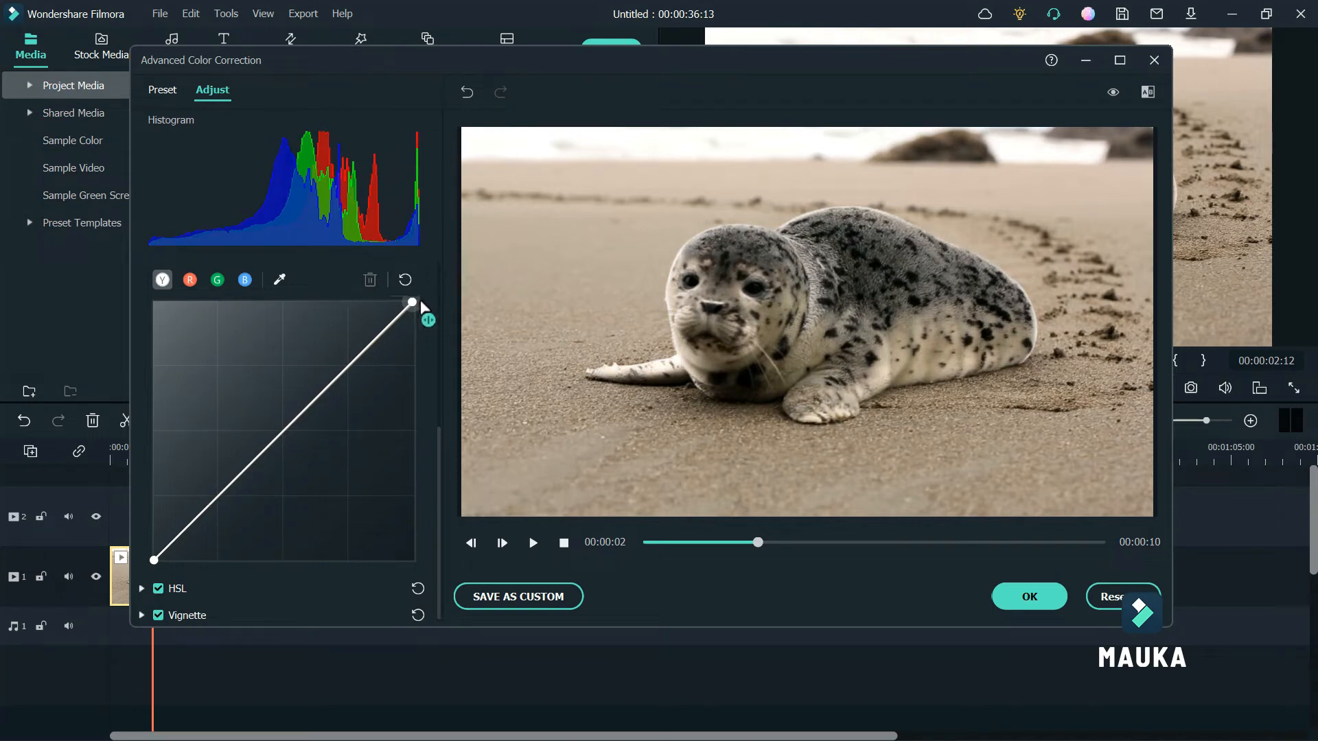
{"action": "mouse_move", "coordinate": [421, 302]}
{"action": "left_mouse_down"}
{"action": "mouse_move", "coordinate": [424, 429]}
{"action": "mouse_move", "coordinate": [432, 307]}
{"action": "left_mouse_up"}
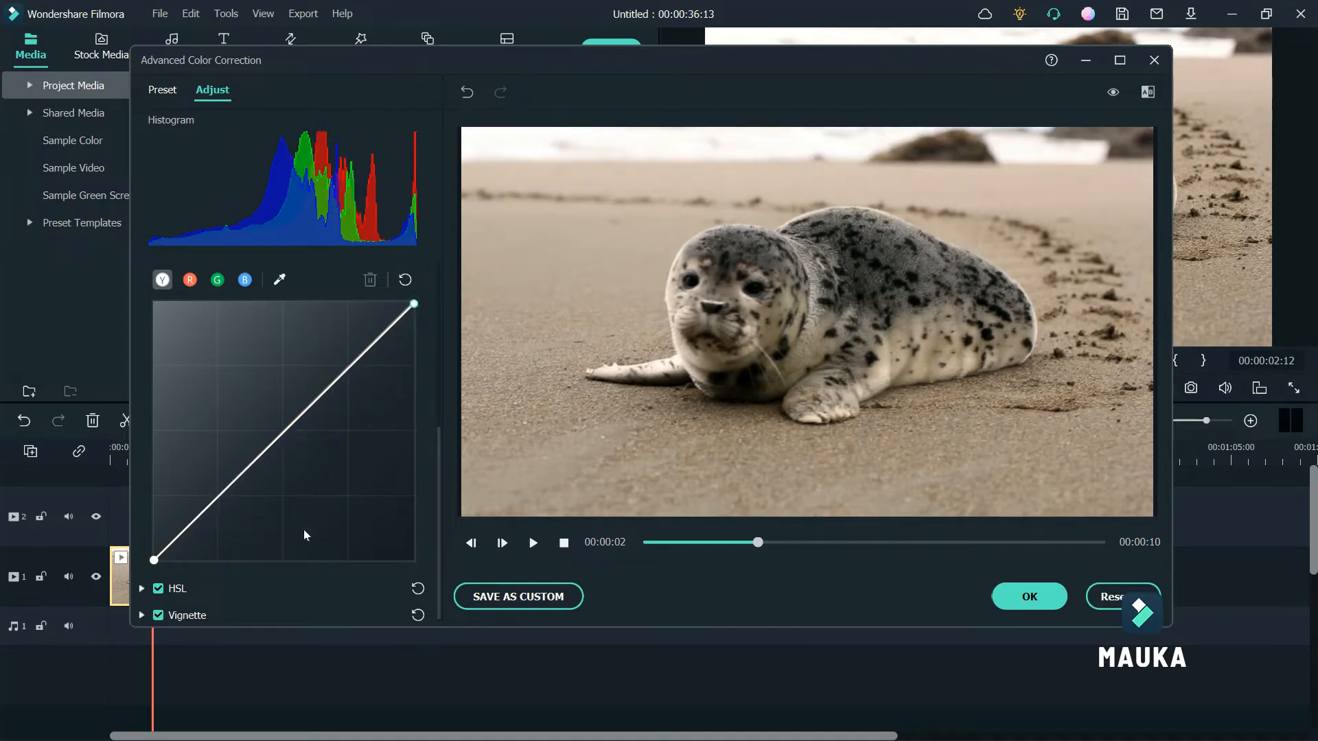
{"action": "mouse_move", "coordinate": [163, 562]}
{"action": "left_mouse_down"}
{"action": "mouse_move", "coordinate": [252, 567]}
{"action": "mouse_move", "coordinate": [158, 565]}
{"action": "mouse_move", "coordinate": [154, 537]}
{"action": "mouse_move", "coordinate": [157, 562]}
{"action": "mouse_move", "coordinate": [251, 560]}
{"action": "mouse_move", "coordinate": [157, 561]}
{"action": "left_mouse_up"}
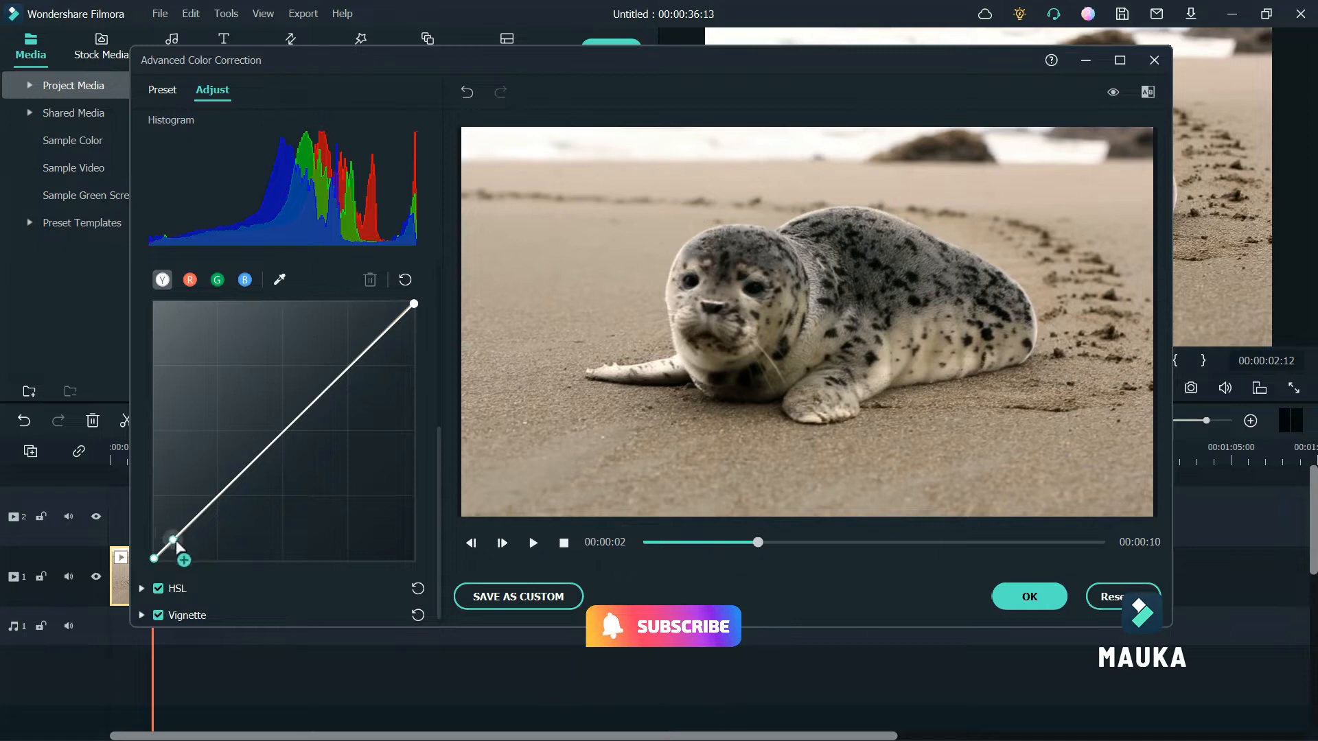
{"action": "mouse_move", "coordinate": [155, 559]}
{"action": "left_mouse_down"}
{"action": "mouse_move", "coordinate": [155, 464]}
{"action": "mouse_move", "coordinate": [180, 448]}
{"action": "mouse_move", "coordinate": [181, 297]}
{"action": "mouse_move", "coordinate": [154, 302]}
{"action": "mouse_move", "coordinate": [166, 560]}
{"action": "mouse_move", "coordinate": [154, 561]}
{"action": "left_mouse_up"}
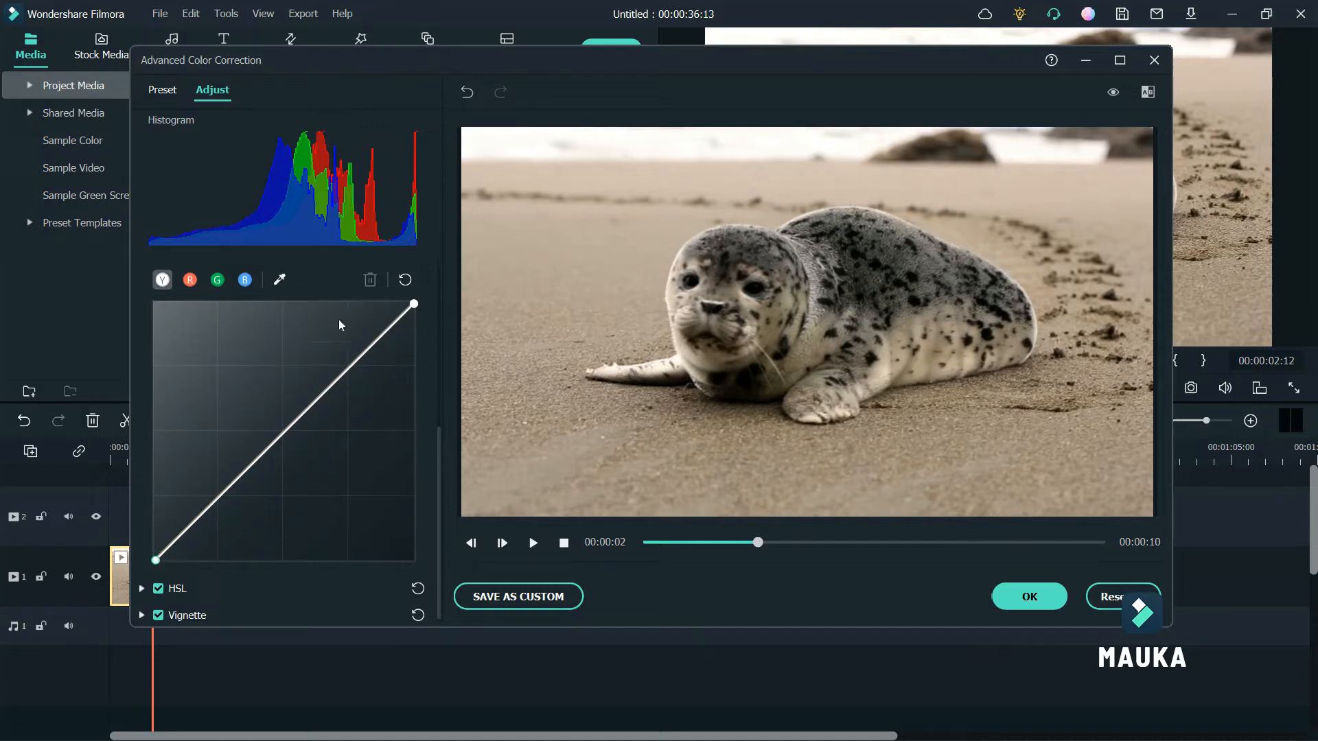
{"action": "left_click", "coordinate": [405, 279]}
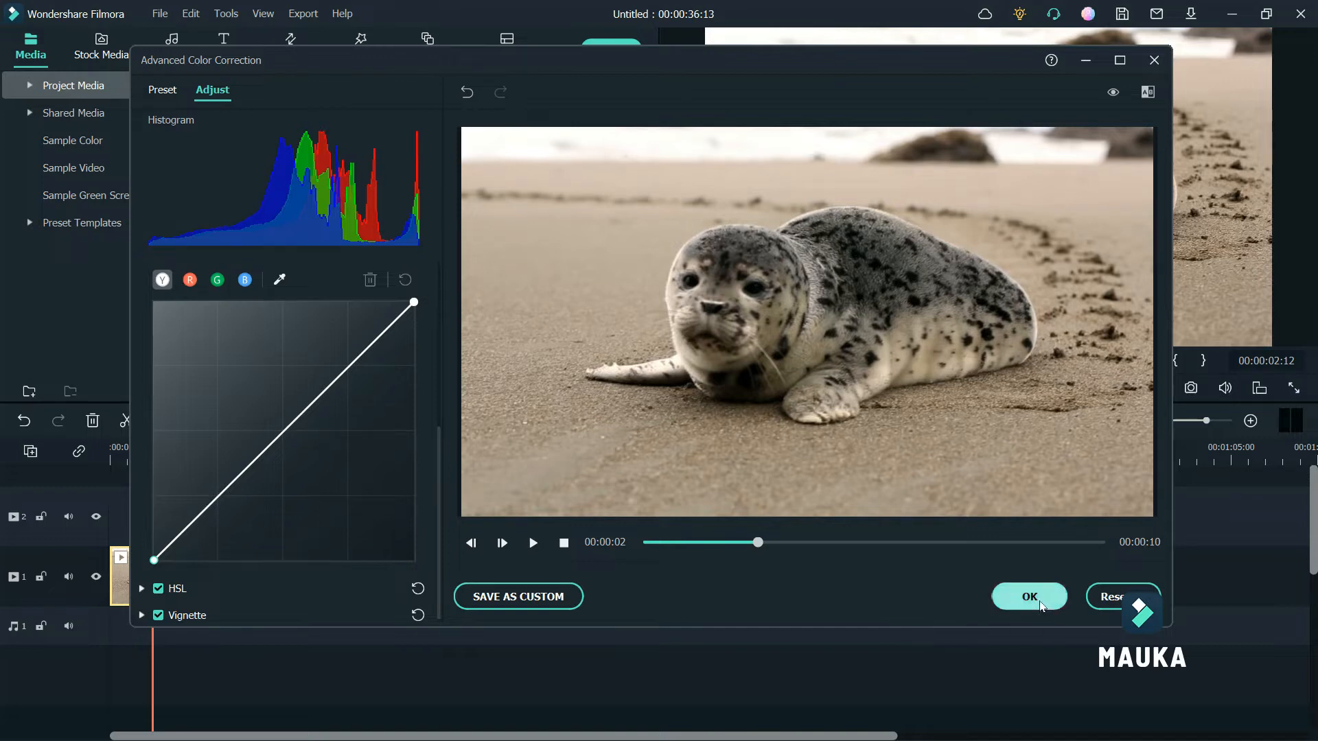
{"action": "left_click", "coordinate": [1155, 62]}
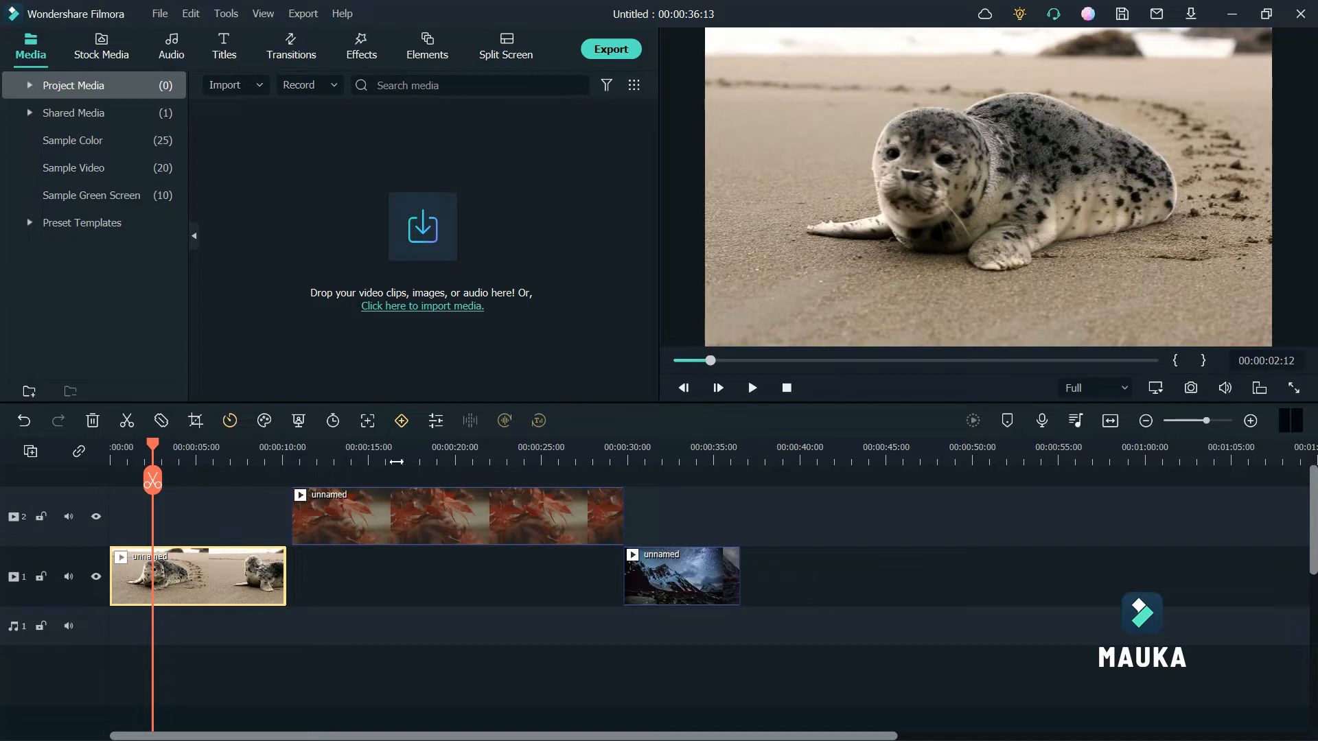
Step: Open the color correction adjustments for the red leaves clip on video track 2 and show its red channel curve
{"action": "left_click", "coordinate": [389, 458]}
{"action": "left_click", "coordinate": [452, 515]}
{"action": "right_click", "coordinate": [452, 514]}
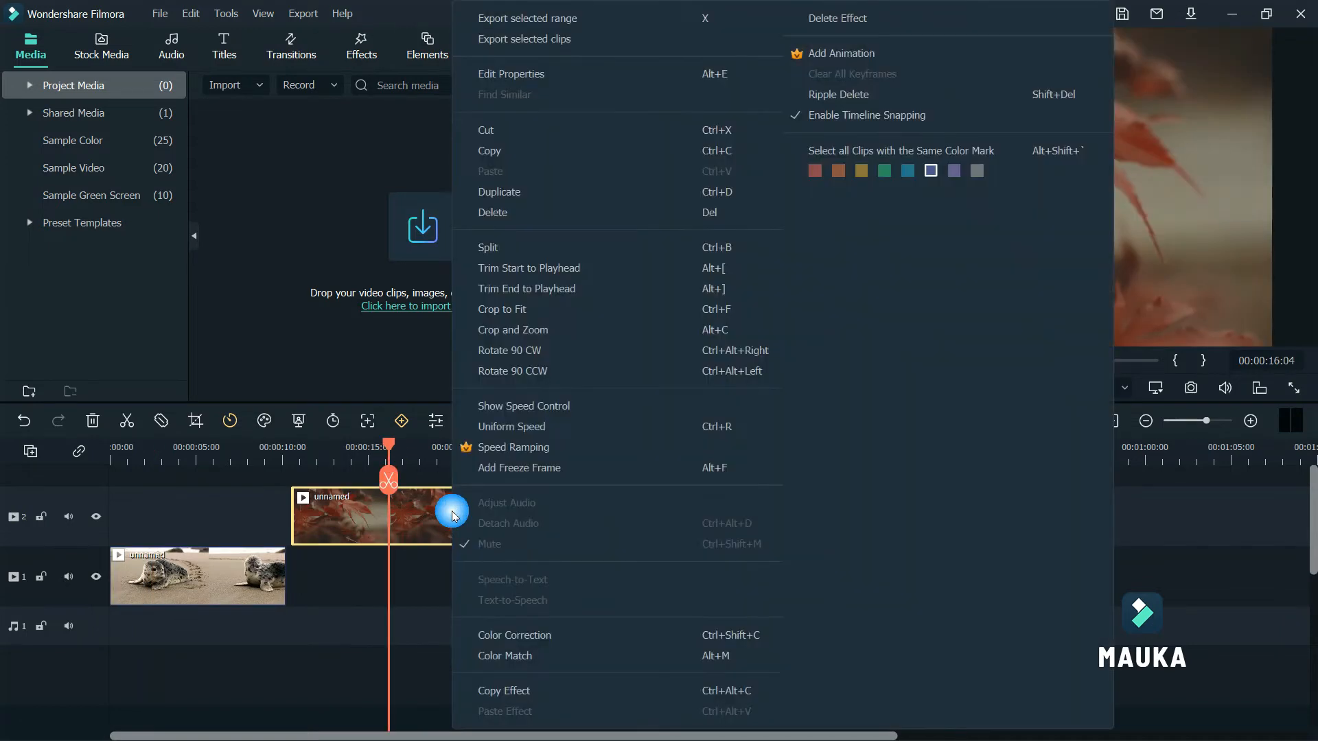
{"action": "left_click", "coordinate": [533, 637]}
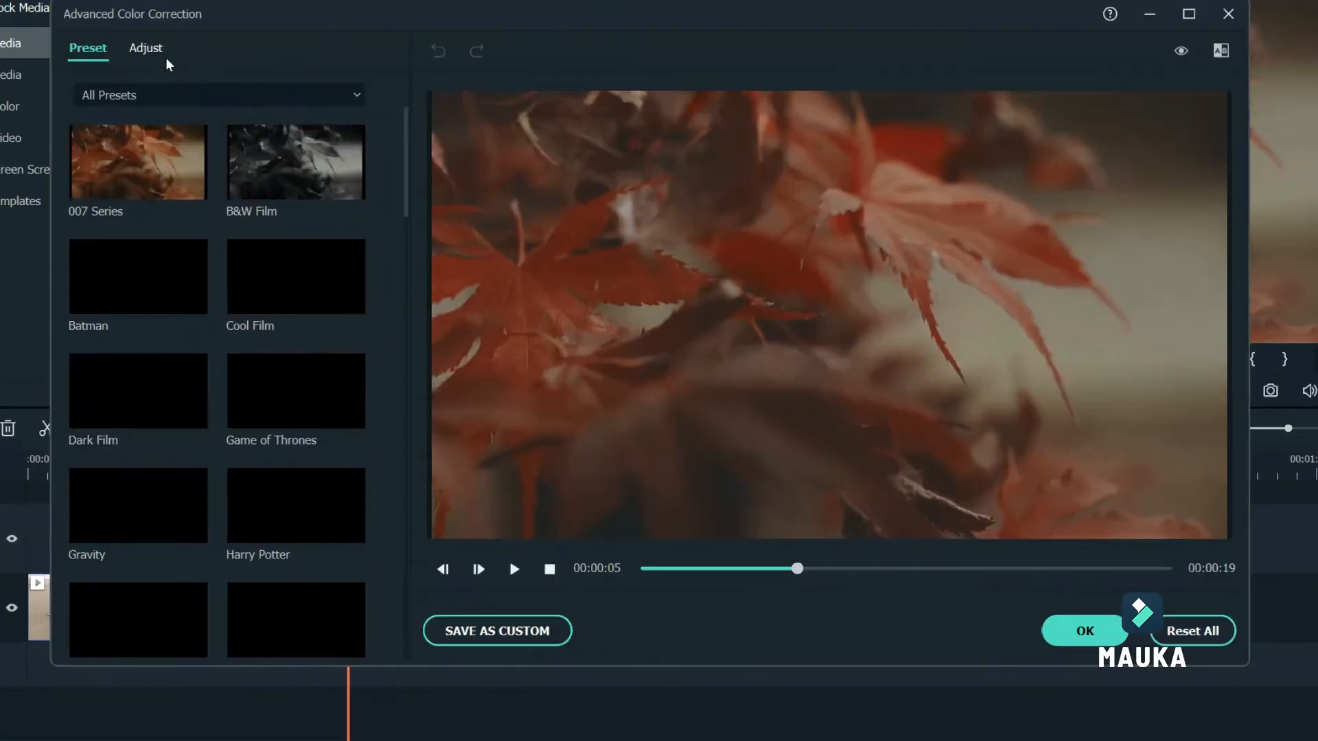
{"action": "left_click", "coordinate": [160, 50]}
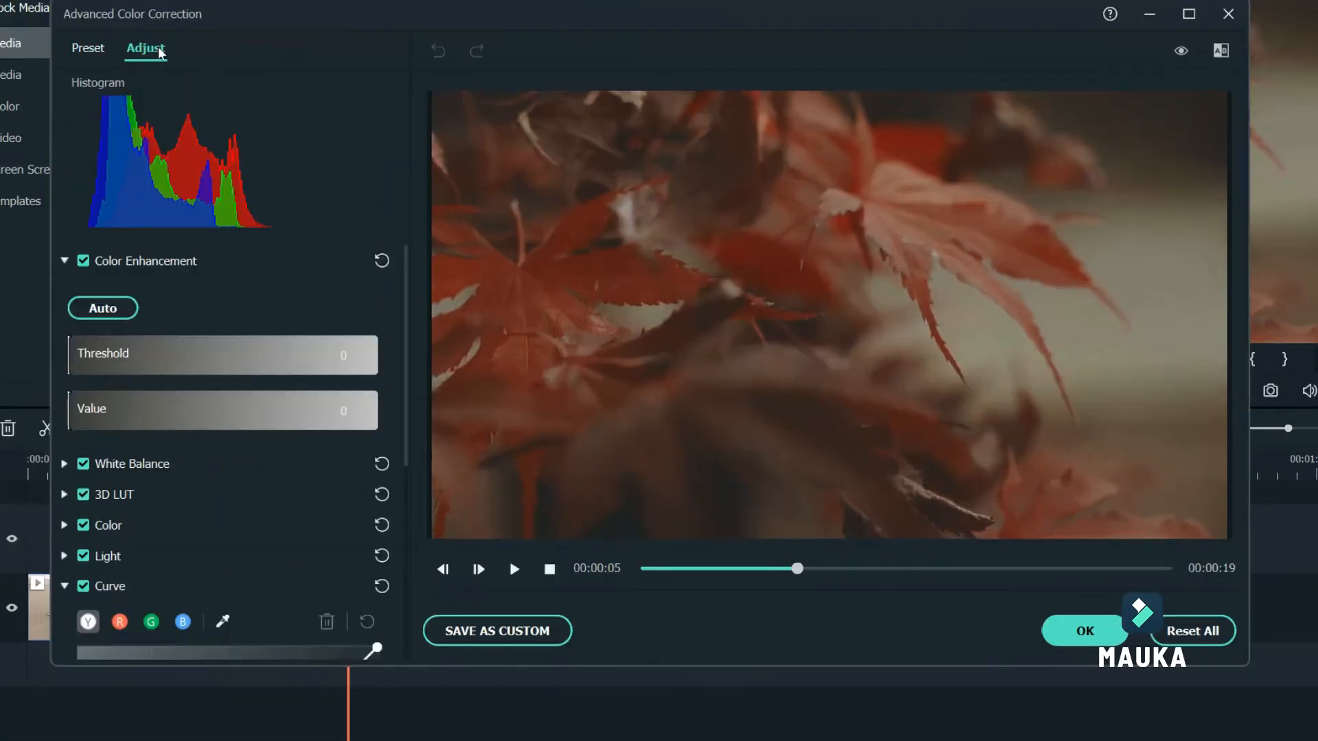
{"action": "scroll", "coordinate": [329, 543], "scroll_direction": "down", "scroll_amount": 5}
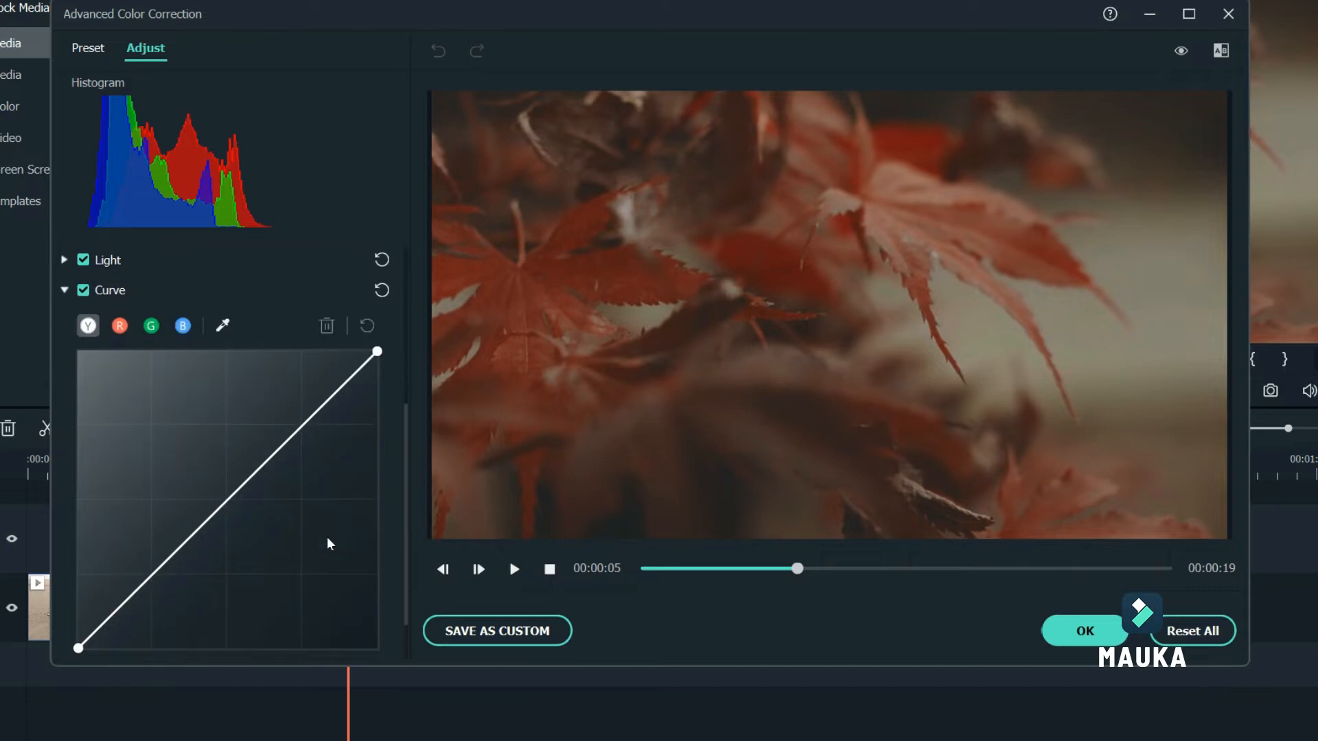
{"action": "scroll", "coordinate": [329, 544], "scroll_direction": "up", "scroll_amount": 1}
{"action": "scroll", "coordinate": [329, 544], "scroll_direction": "down", "scroll_amount": 1}
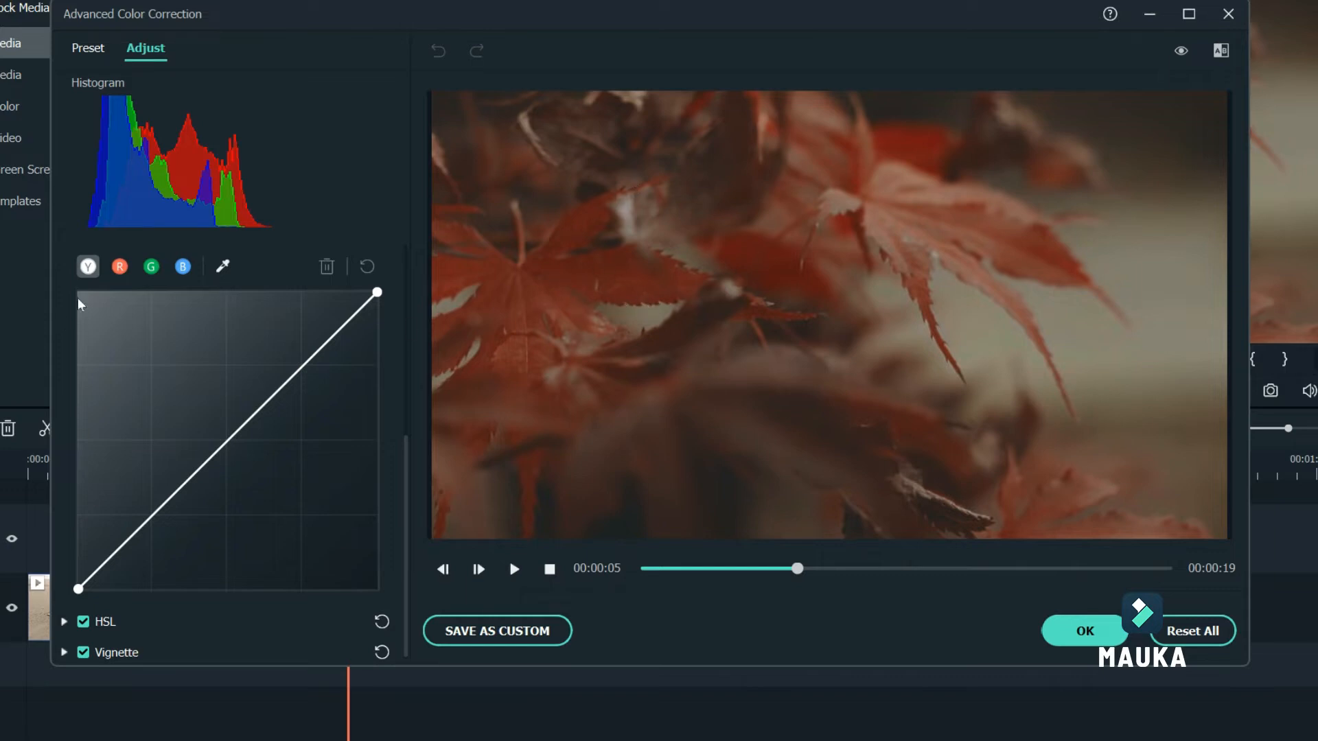
{"action": "left_click", "coordinate": [121, 268]}
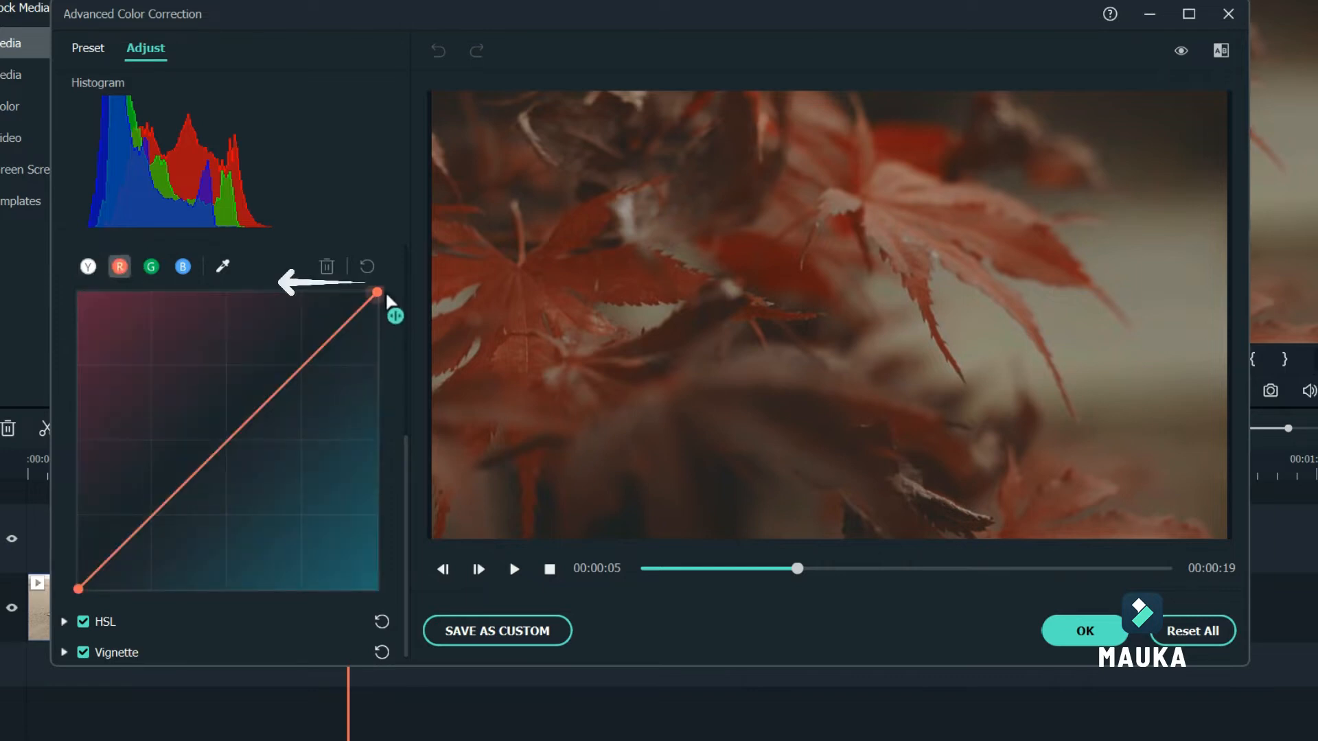
Step: Try boosting the reds by sliding the red curve's highlight endpoint inward by about a quarter of the graph, and reset it
{"action": "left_click_drag", "start_coordinate": [386, 294], "coordinate": [298, 287]}
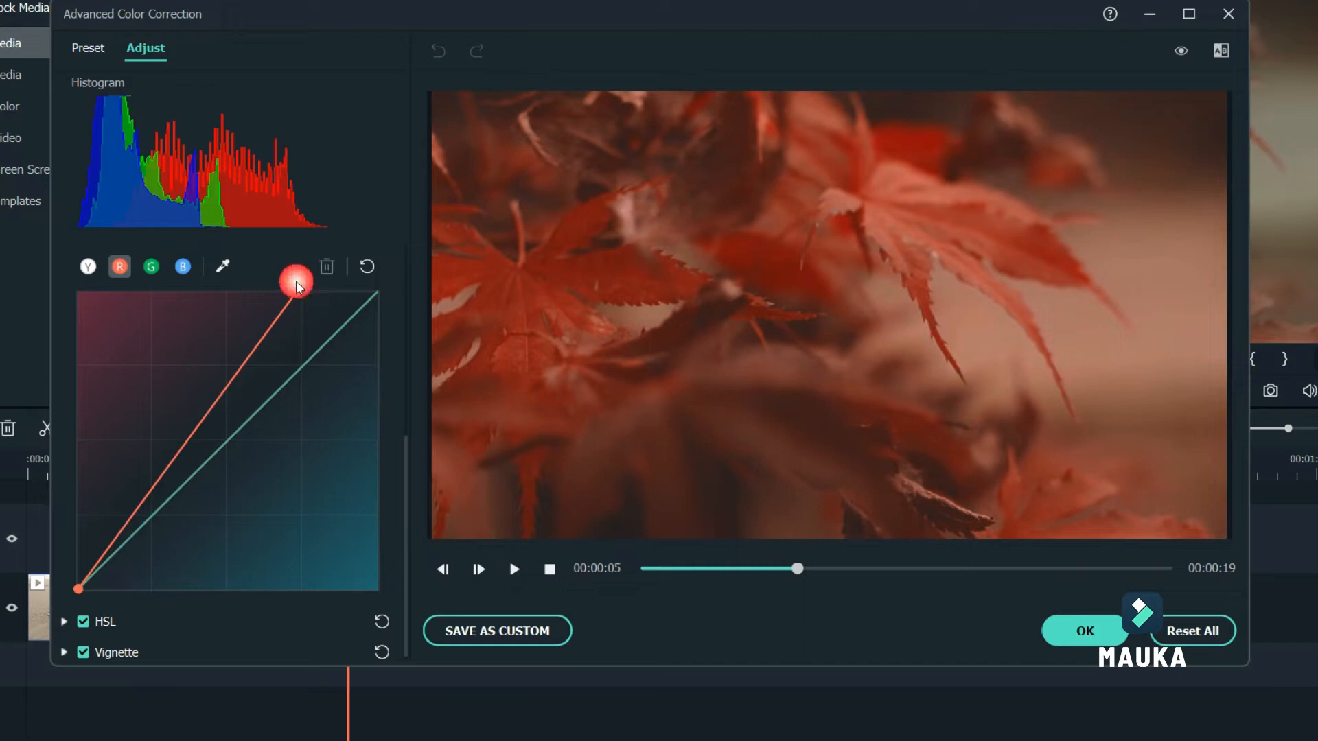
{"action": "left_click", "coordinate": [367, 269]}
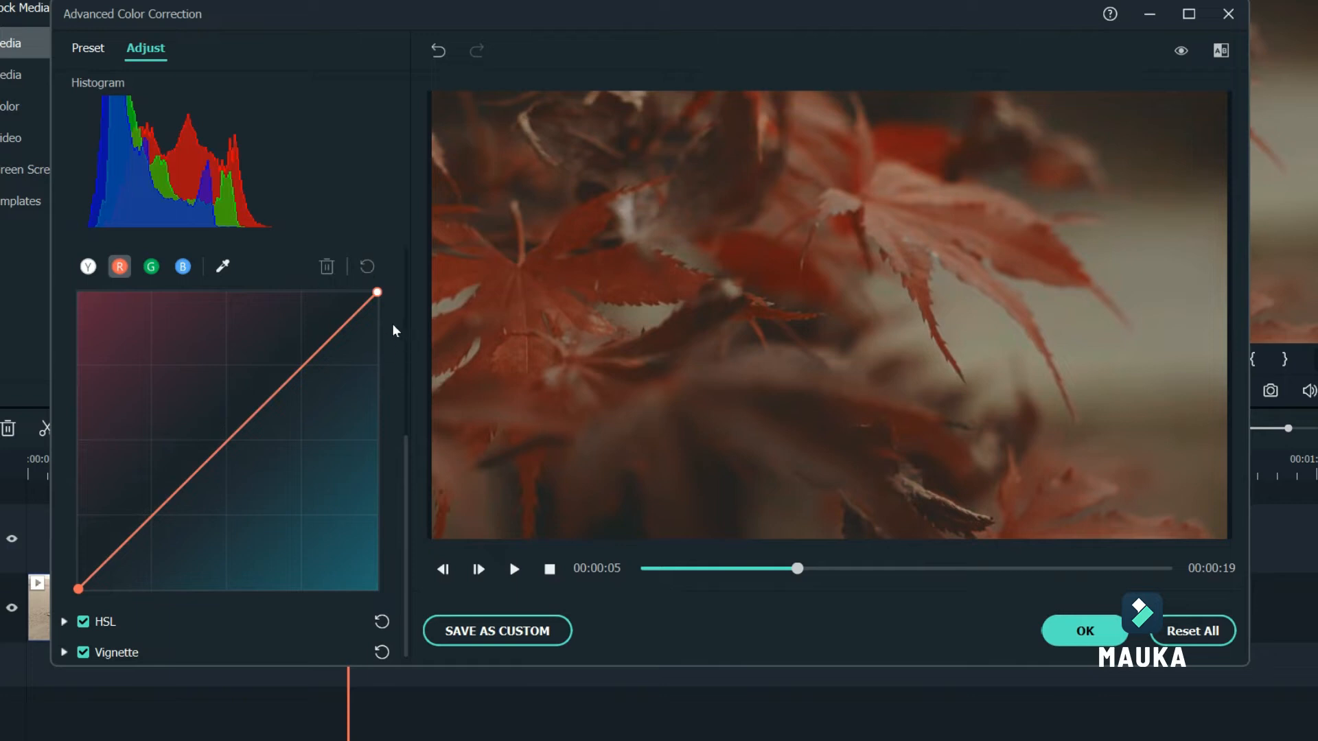
Step: Boost the reds with the red curve's highlight endpoint again, compare with Curve switched off and on, and reset the curve
{"action": "left_click_drag", "start_coordinate": [378, 291], "coordinate": [288, 294]}
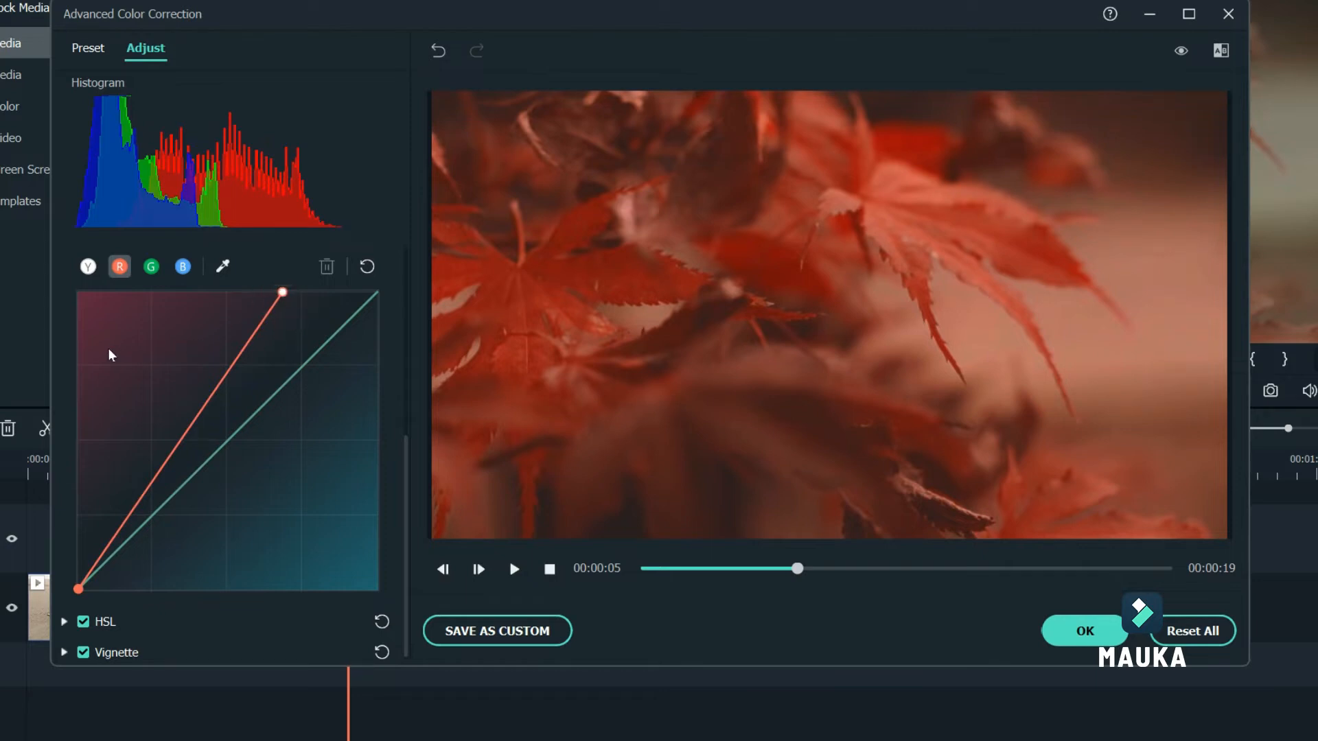
{"action": "scroll", "coordinate": [110, 355], "scroll_direction": "up", "scroll_amount": 1}
{"action": "left_click", "coordinate": [84, 291]}
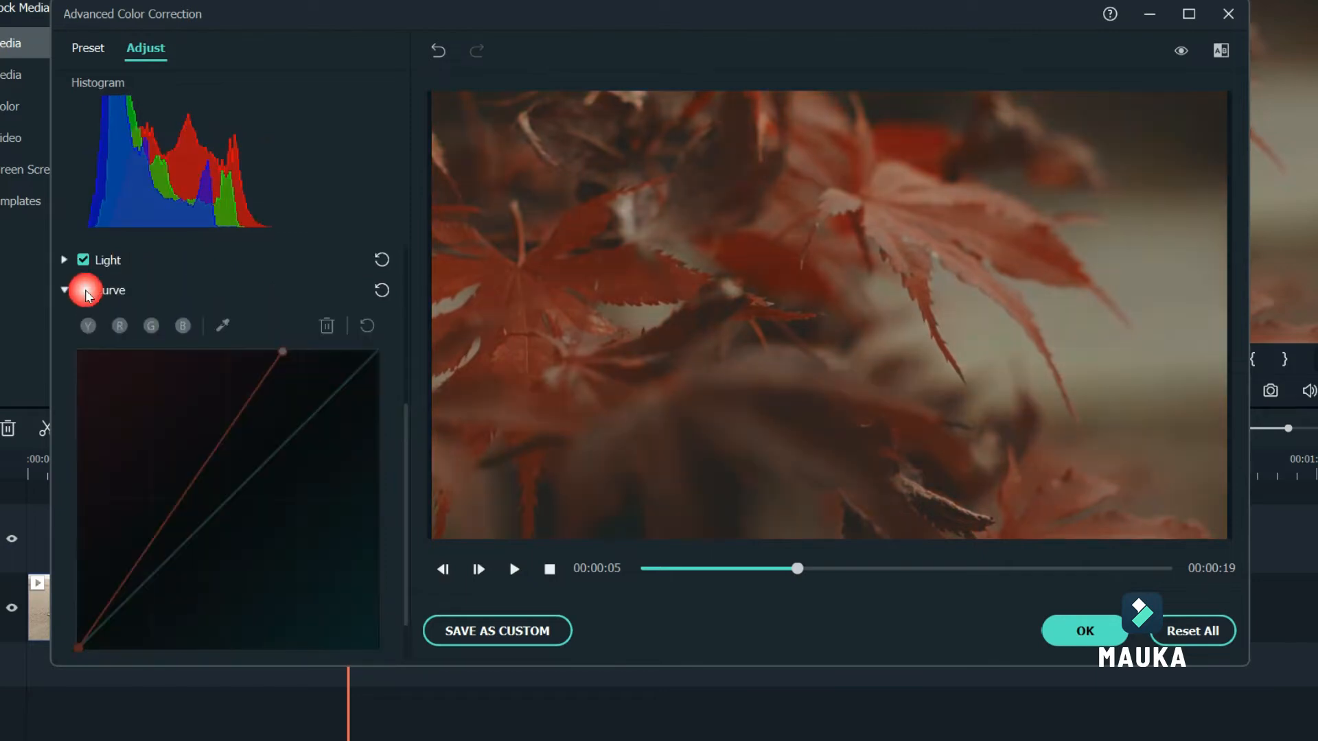
{"action": "left_click", "coordinate": [84, 291]}
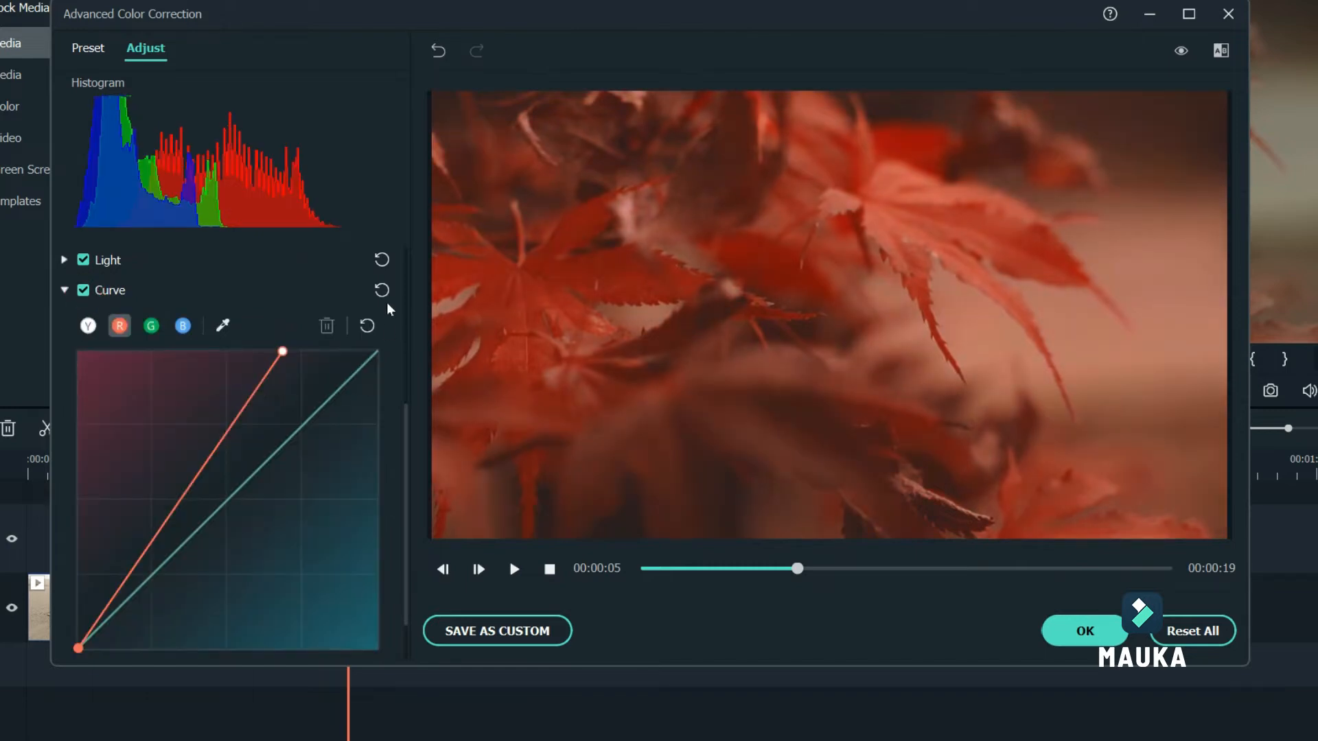
{"action": "left_click", "coordinate": [367, 326]}
{"action": "scroll", "coordinate": [360, 455], "scroll_direction": "down", "scroll_amount": 1}
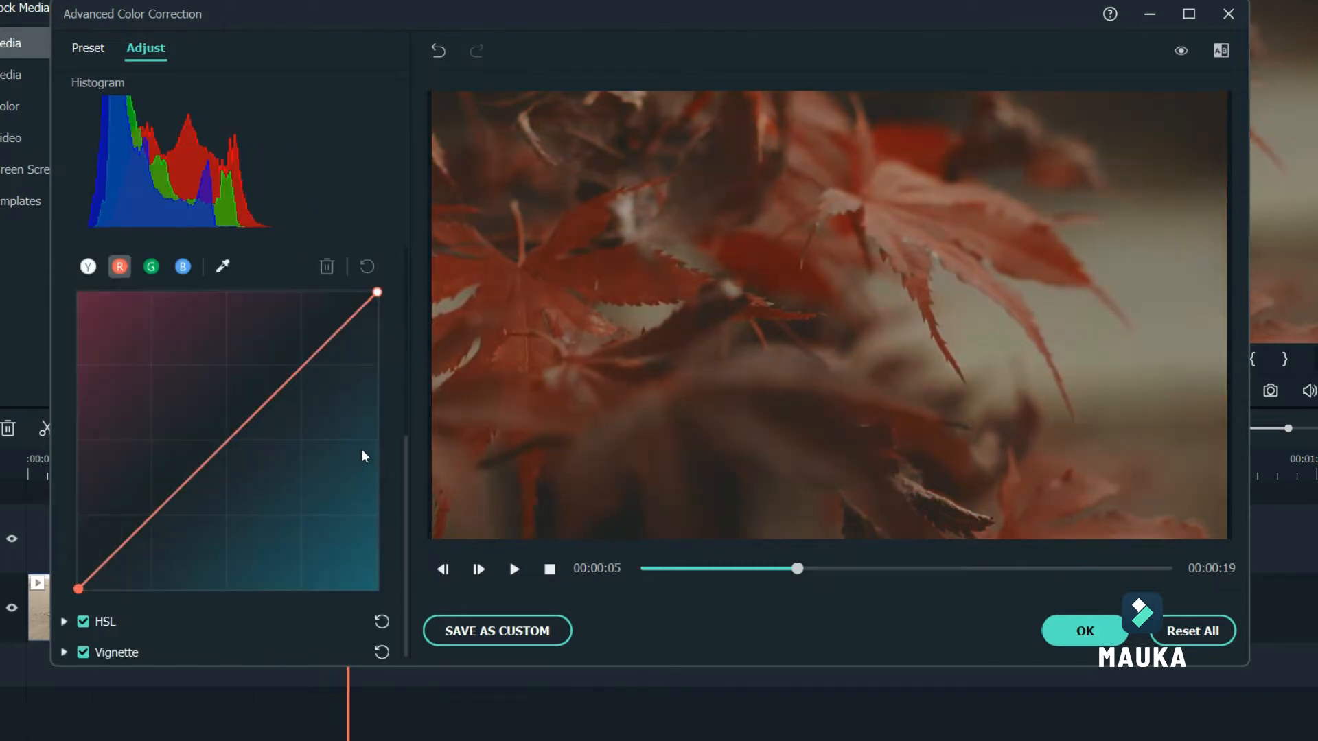
Step: Show a left/right split before-and-after view and slide the red curve's highlight endpoint inward to about three-quarters of the graph's width
{"action": "left_click", "coordinate": [1220, 50]}
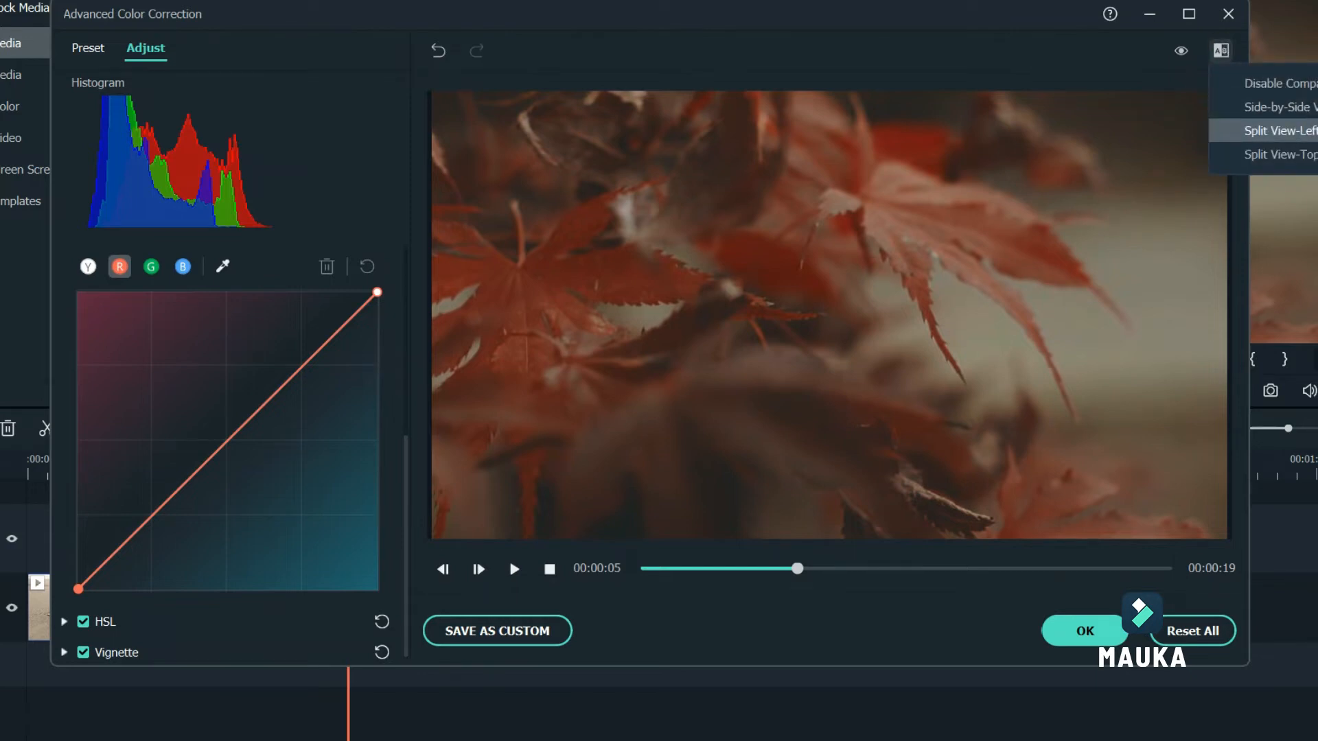
{"action": "left_click", "coordinate": [1307, 131]}
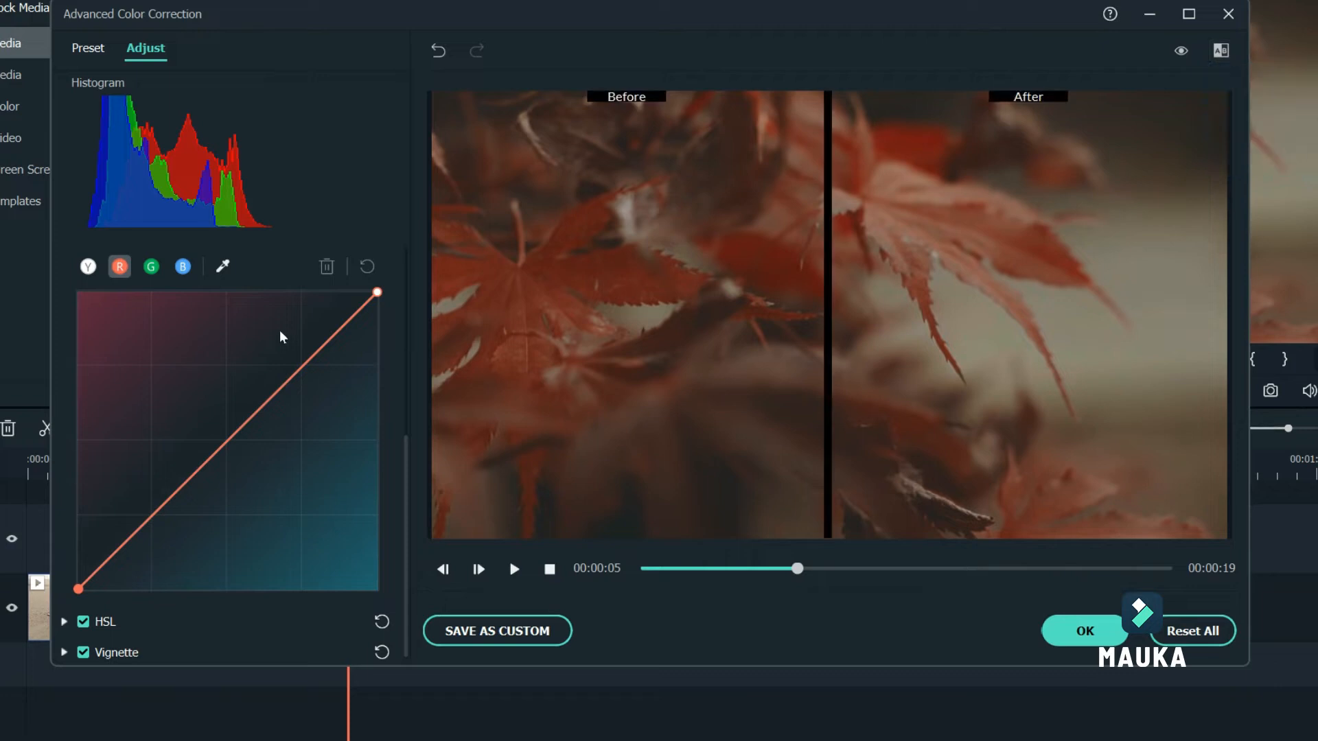
{"action": "left_click_drag", "start_coordinate": [378, 292], "coordinate": [299, 284]}
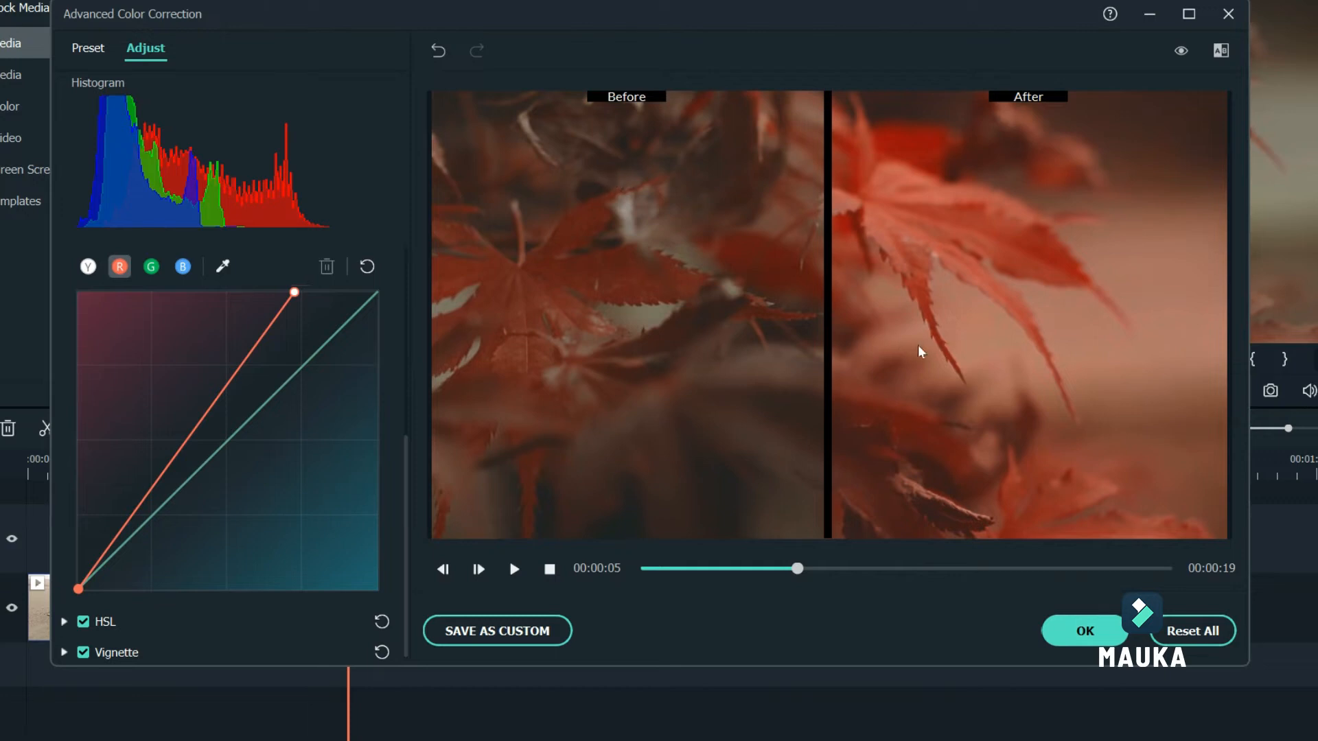
{"action": "left_click_drag", "start_coordinate": [295, 293], "coordinate": [306, 297]}
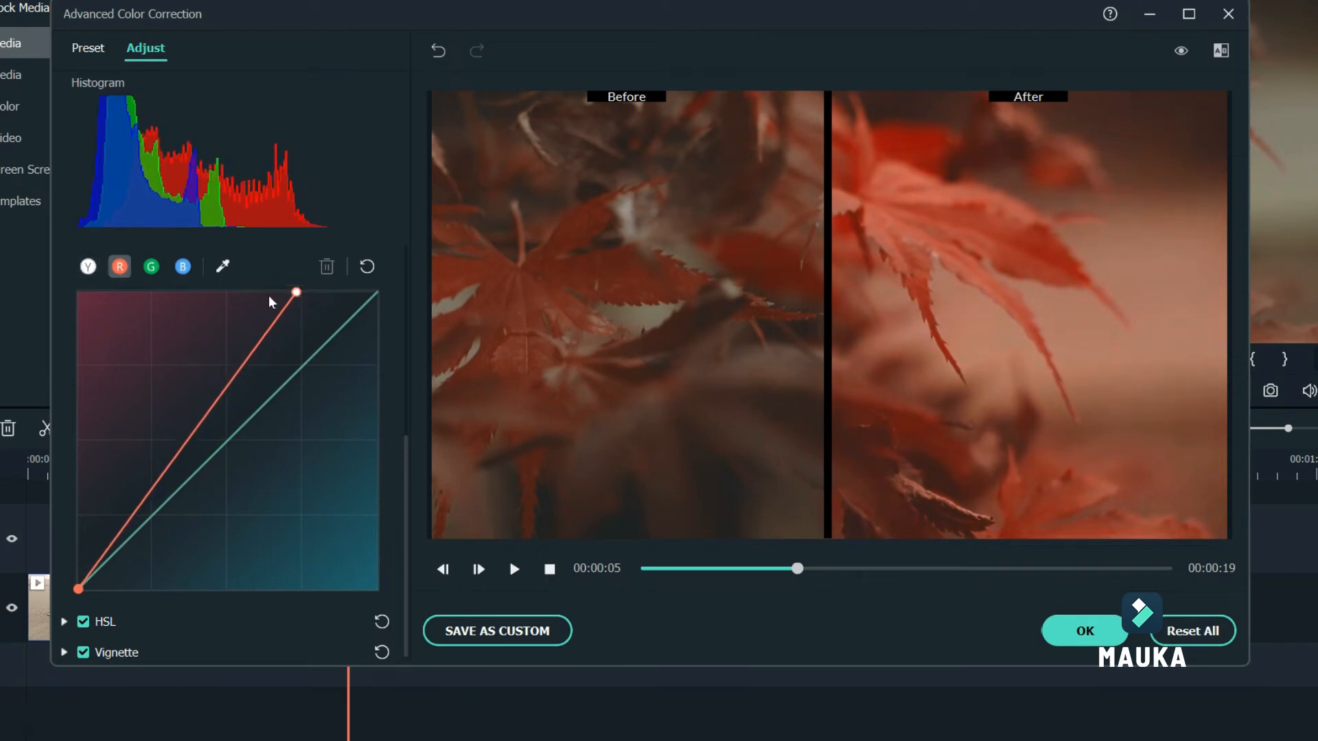
Step: Shape the luma curve into a gentle S with slightly lowered shadows and raised highlights, and play the before-and-after preview
{"action": "left_click", "coordinate": [89, 266]}
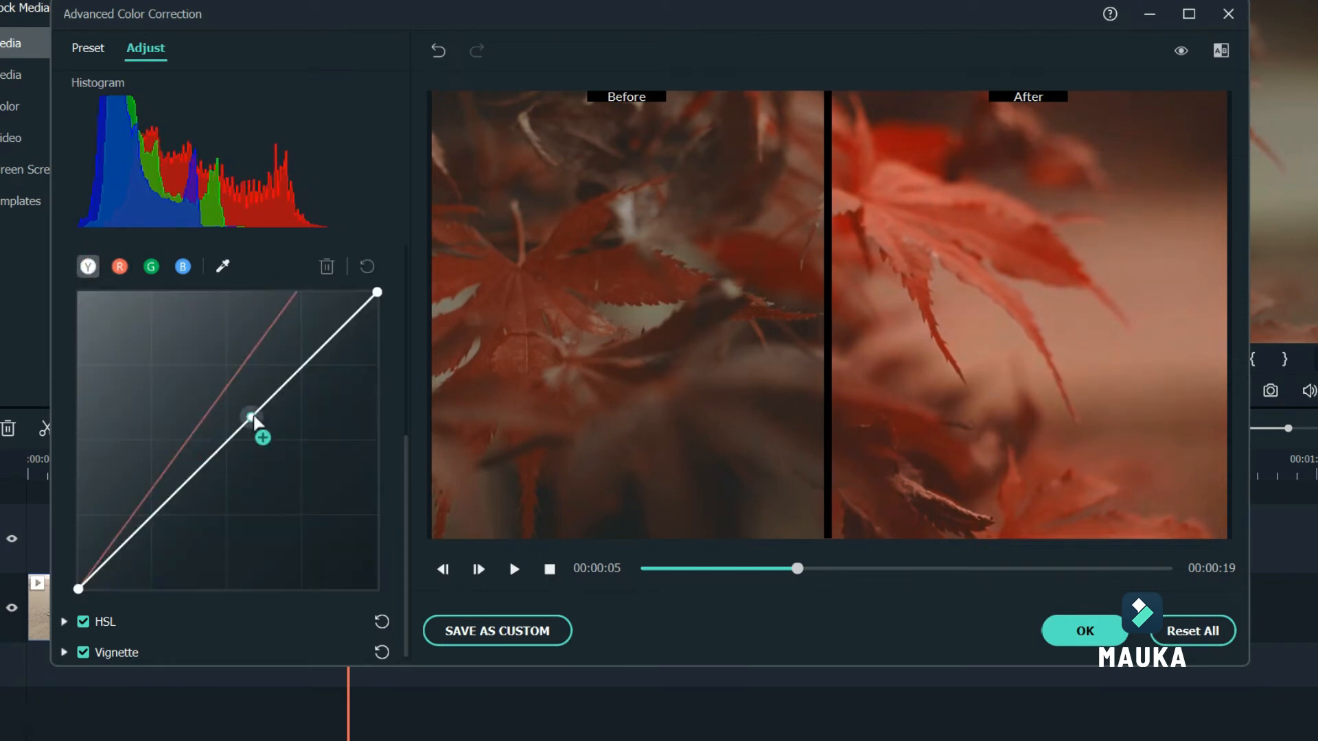
{"action": "mouse_move", "coordinate": [382, 293]}
{"action": "left_mouse_down"}
{"action": "mouse_move", "coordinate": [357, 288]}
{"action": "mouse_move", "coordinate": [403, 290]}
{"action": "mouse_move", "coordinate": [368, 284]}
{"action": "mouse_move", "coordinate": [385, 284]}
{"action": "left_mouse_up"}
{"action": "left_click_drag", "start_coordinate": [152, 523], "coordinate": [159, 520]}
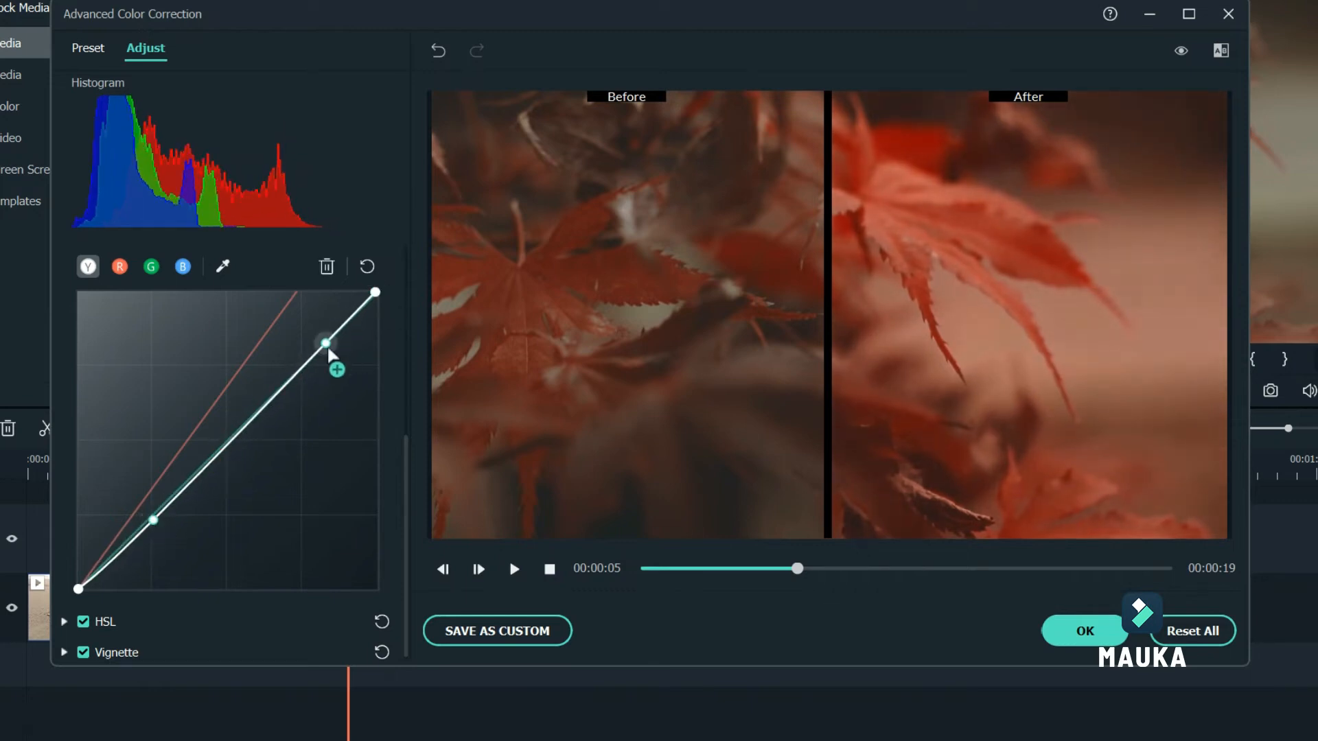
{"action": "left_click", "coordinate": [306, 366]}
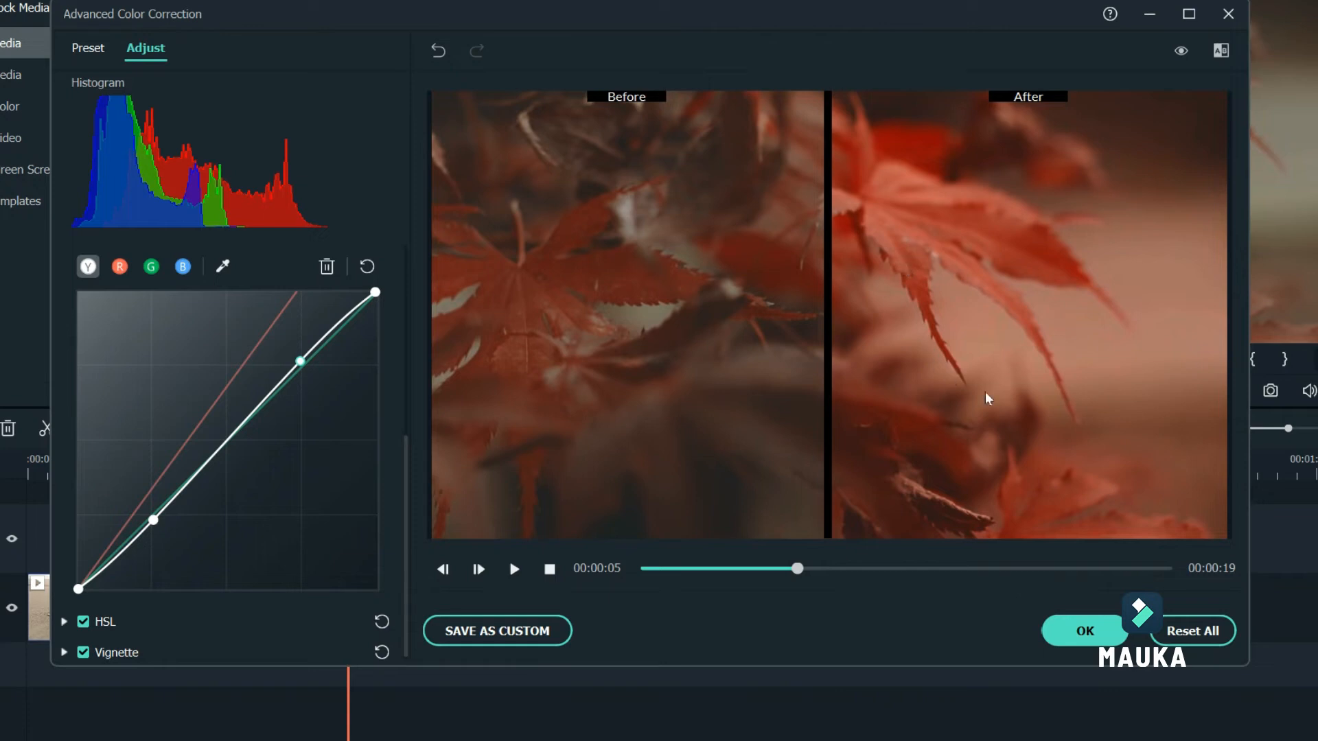
{"action": "left_click", "coordinate": [514, 568]}
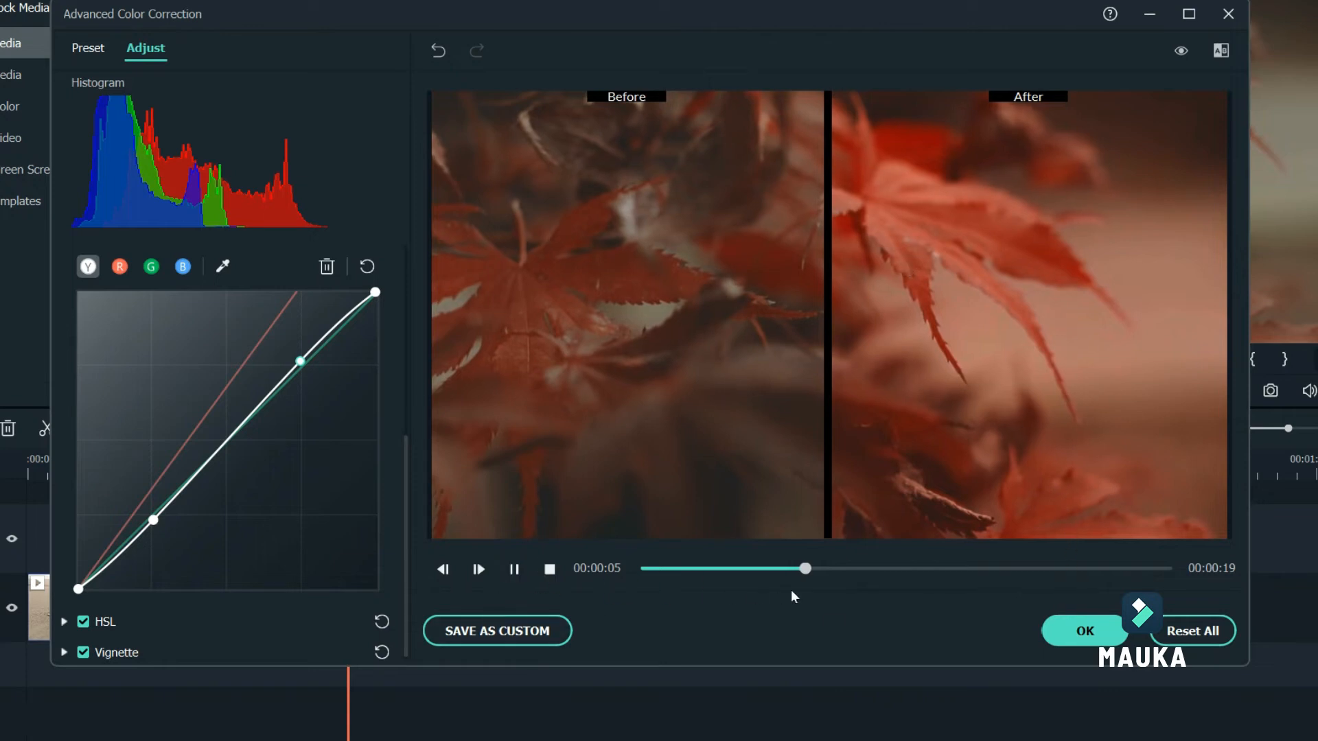
Step: Turn off the before-and-after comparison view for the leaves clip
{"action": "left_click", "coordinate": [1221, 51]}
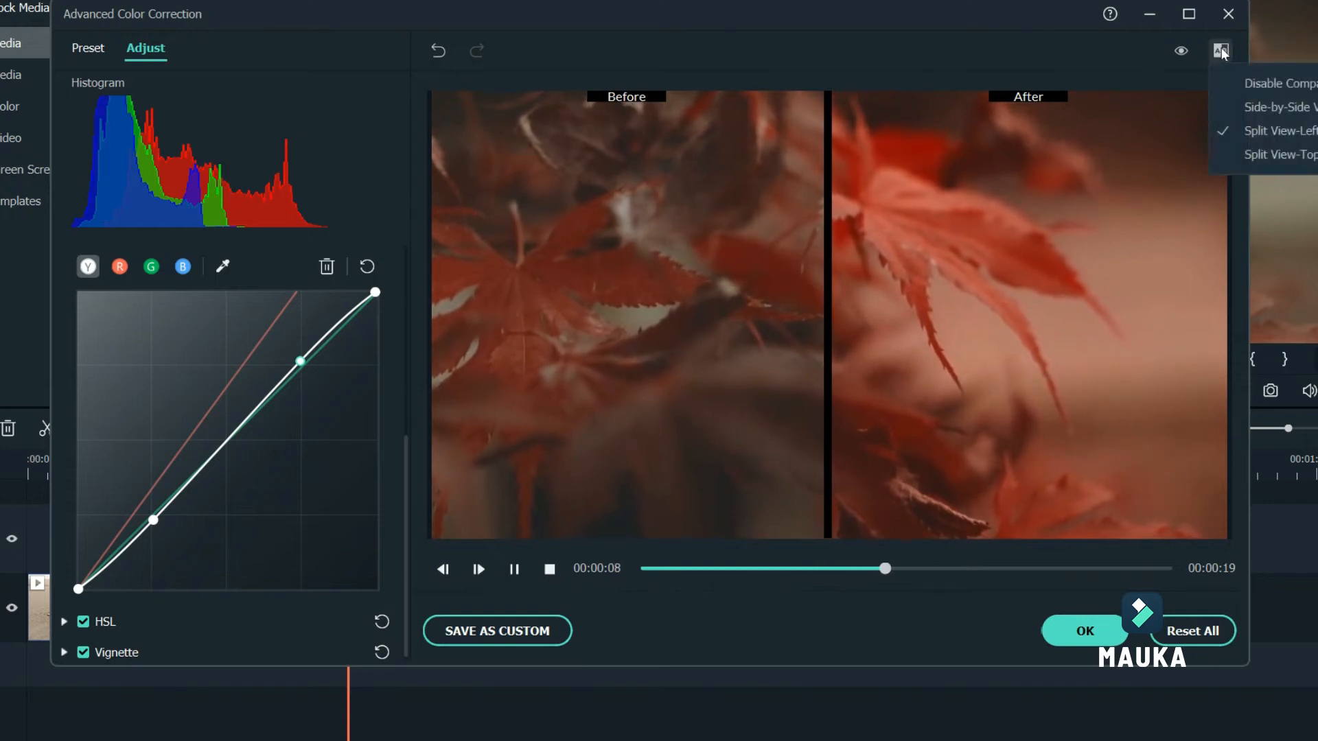
{"action": "left_click", "coordinate": [1256, 82]}
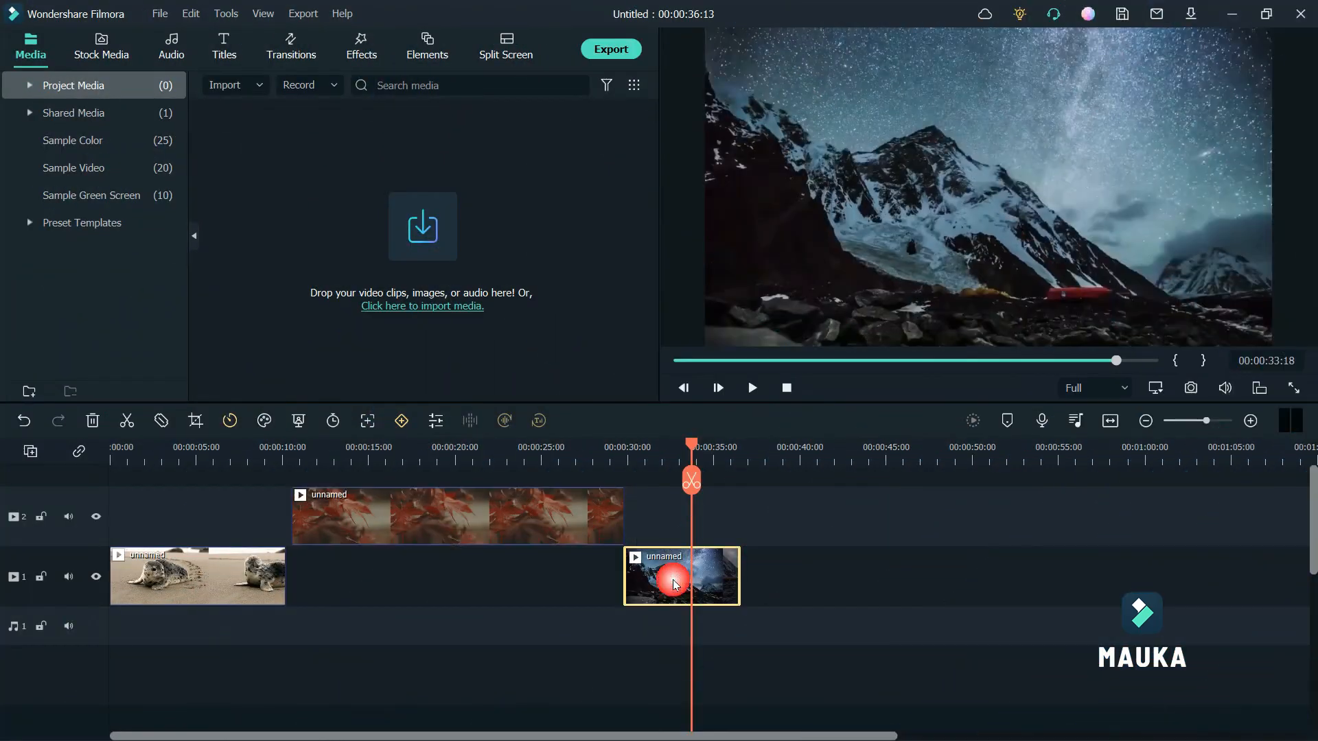
Step: Open color correction for the night-sky mountain clip and slide the blue curve's highlight endpoint inward to about three-quarters of the graph's width
{"action": "right_click", "coordinate": [673, 584]}
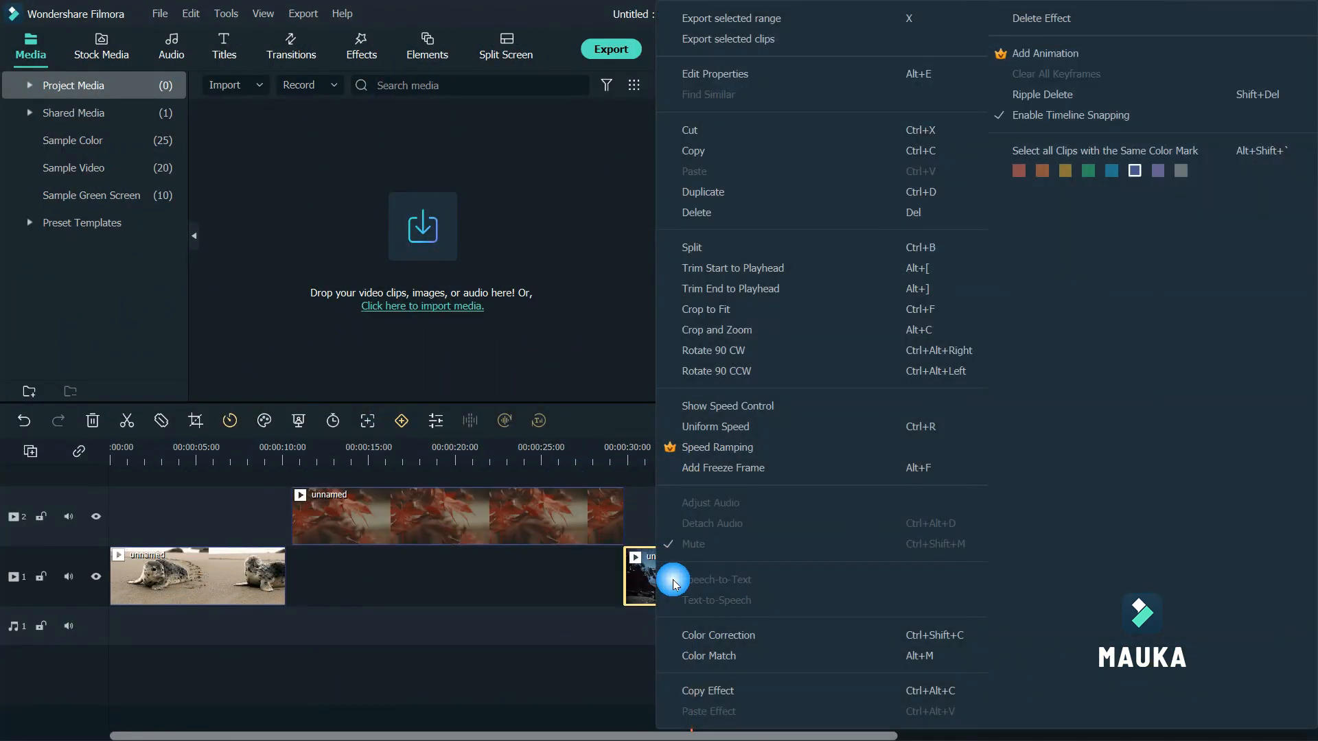
{"action": "left_click", "coordinate": [753, 638]}
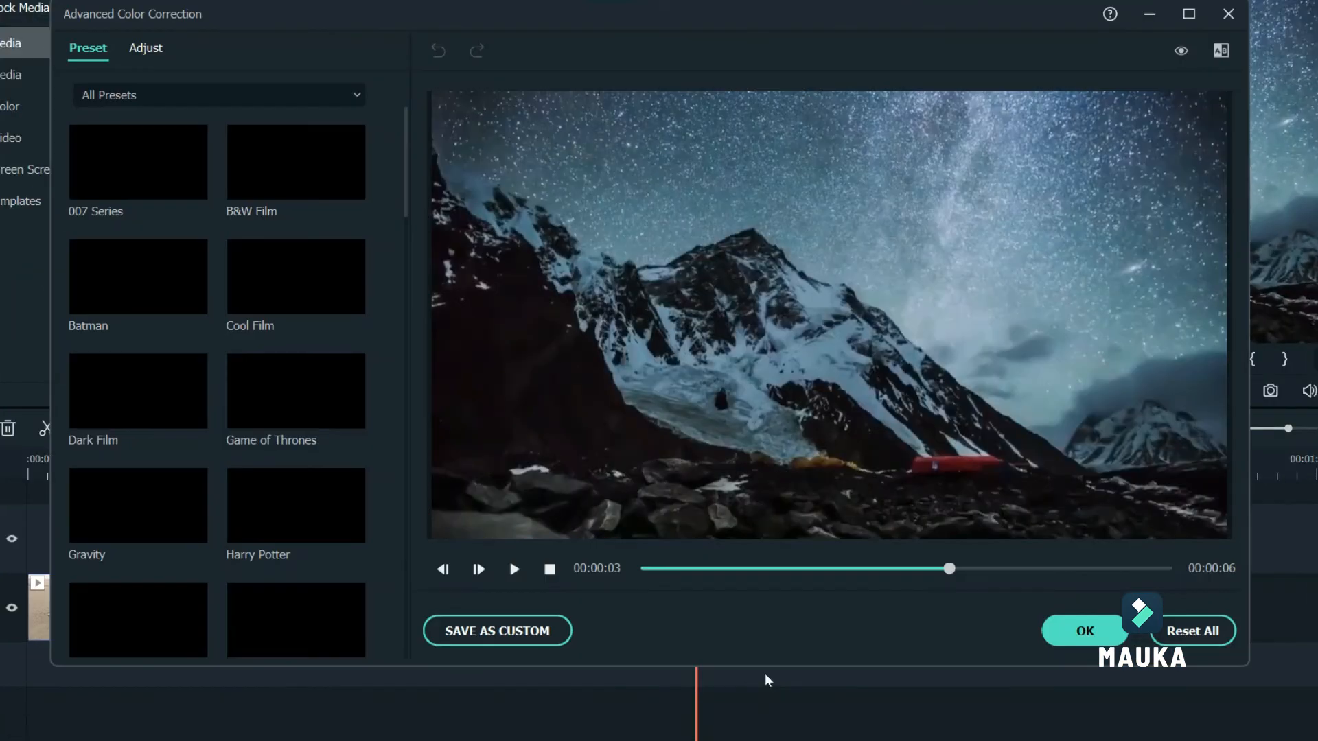
{"action": "left_click", "coordinate": [163, 48]}
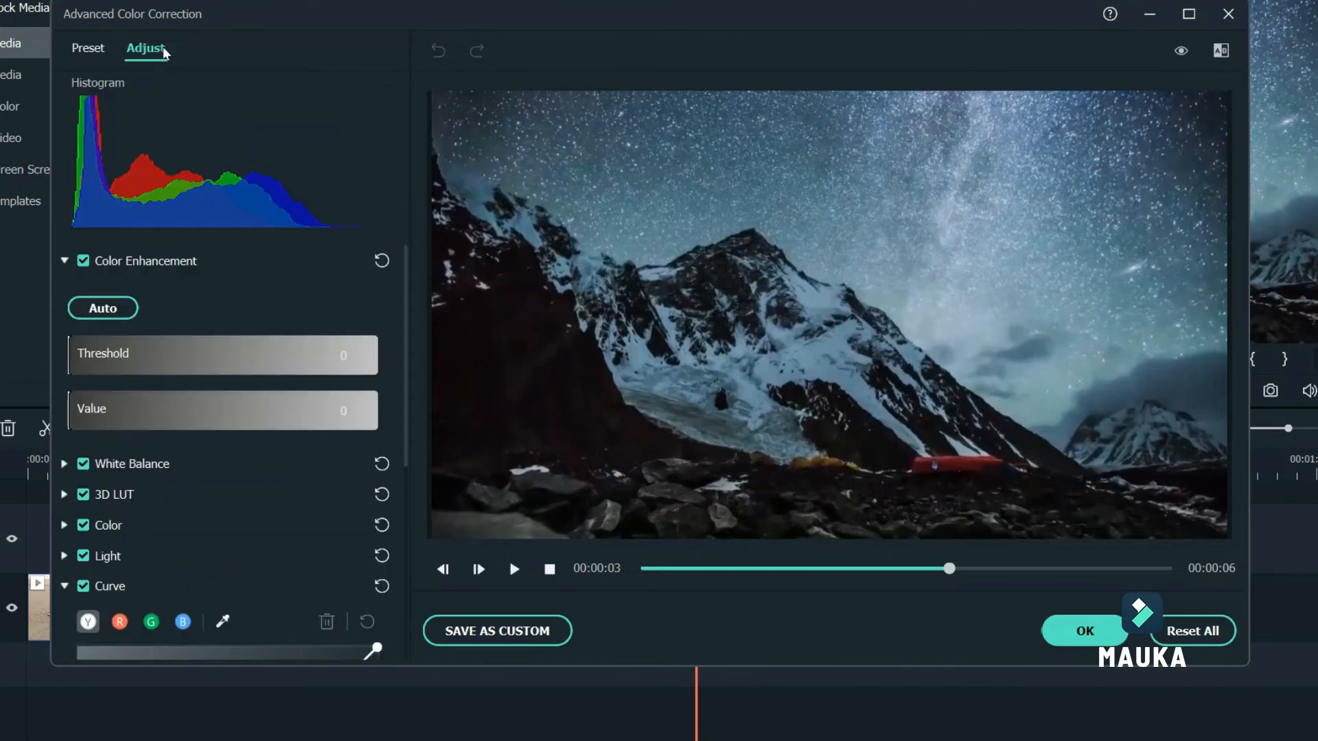
{"action": "scroll", "coordinate": [258, 493], "scroll_direction": "down", "scroll_amount": 5}
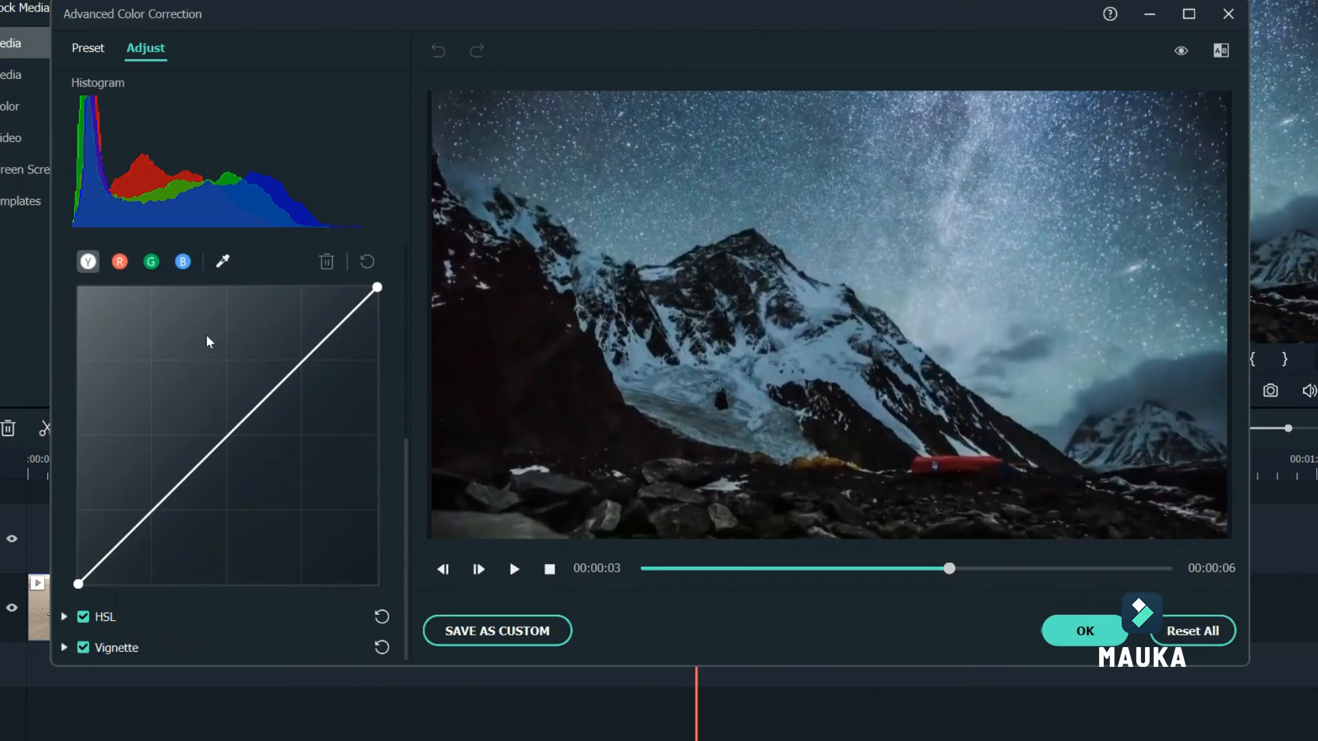
{"action": "left_click", "coordinate": [183, 263]}
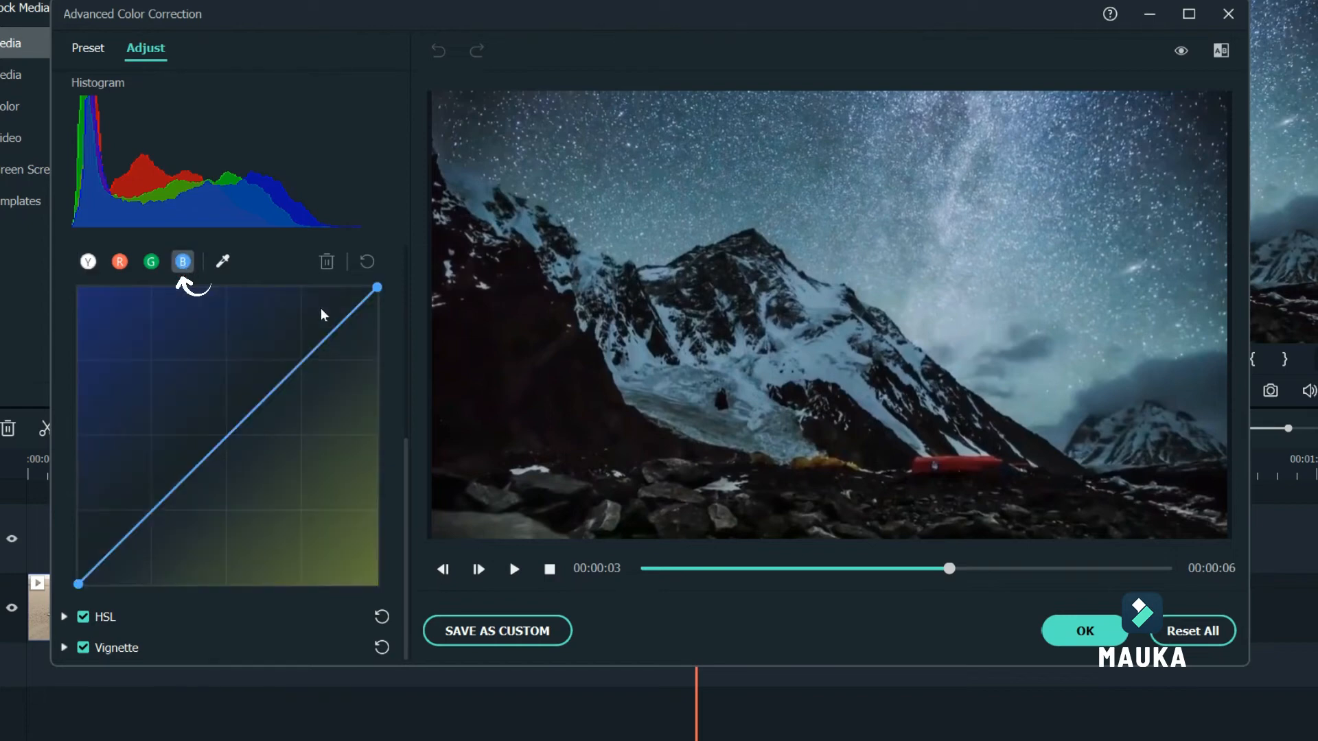
{"action": "mouse_move", "coordinate": [381, 291]}
{"action": "left_mouse_down"}
{"action": "mouse_move", "coordinate": [382, 307]}
{"action": "mouse_move", "coordinate": [364, 292]}
{"action": "mouse_move", "coordinate": [295, 287]}
{"action": "left_mouse_up"}
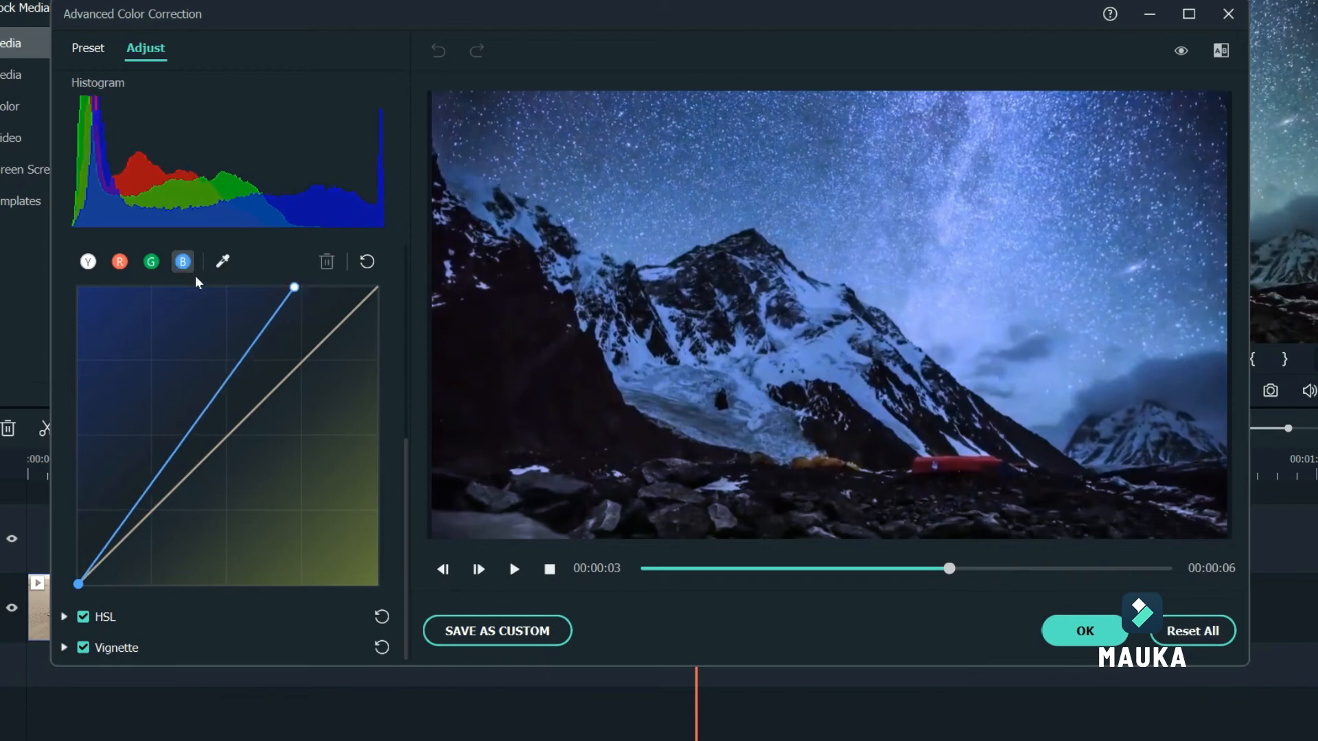
Step: Slide the red curve's highlight endpoint inward to about 90% of the graph's width and the green curve's to about 87%
{"action": "left_click", "coordinate": [121, 262]}
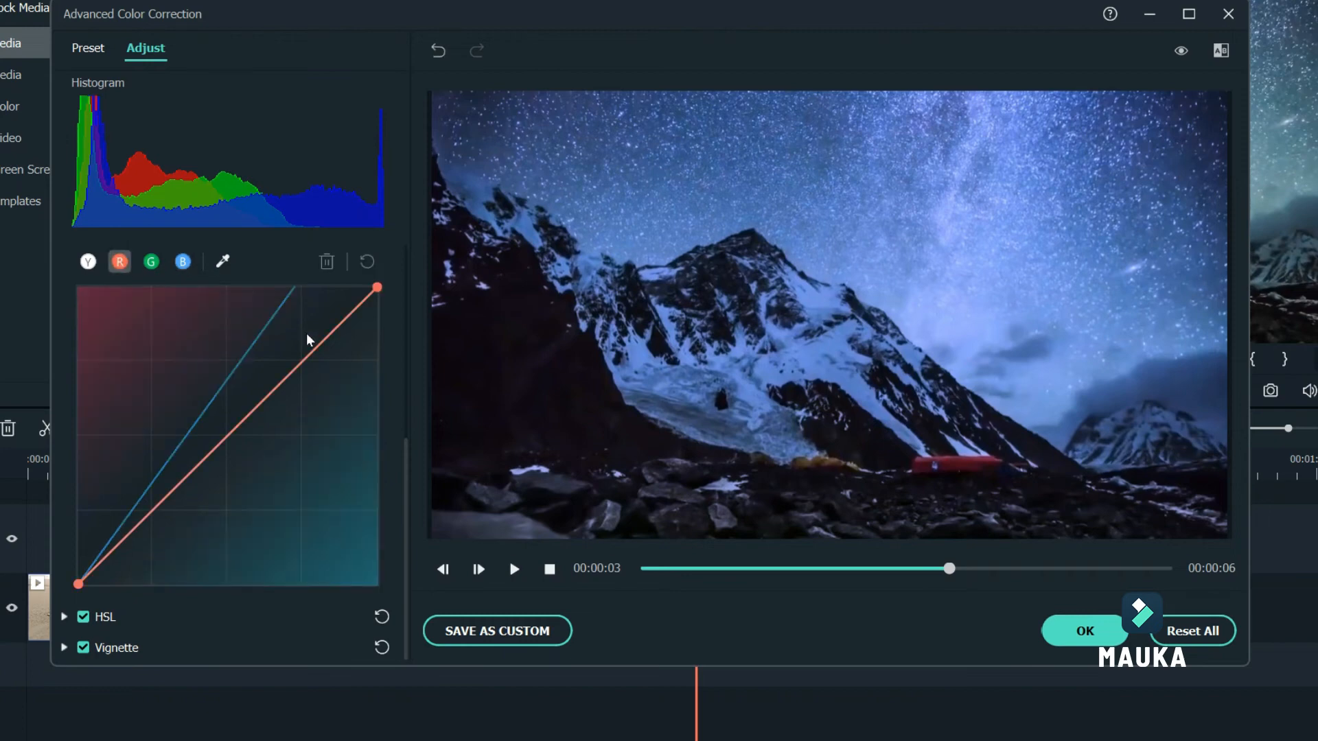
{"action": "left_click_drag", "start_coordinate": [383, 292], "coordinate": [360, 287]}
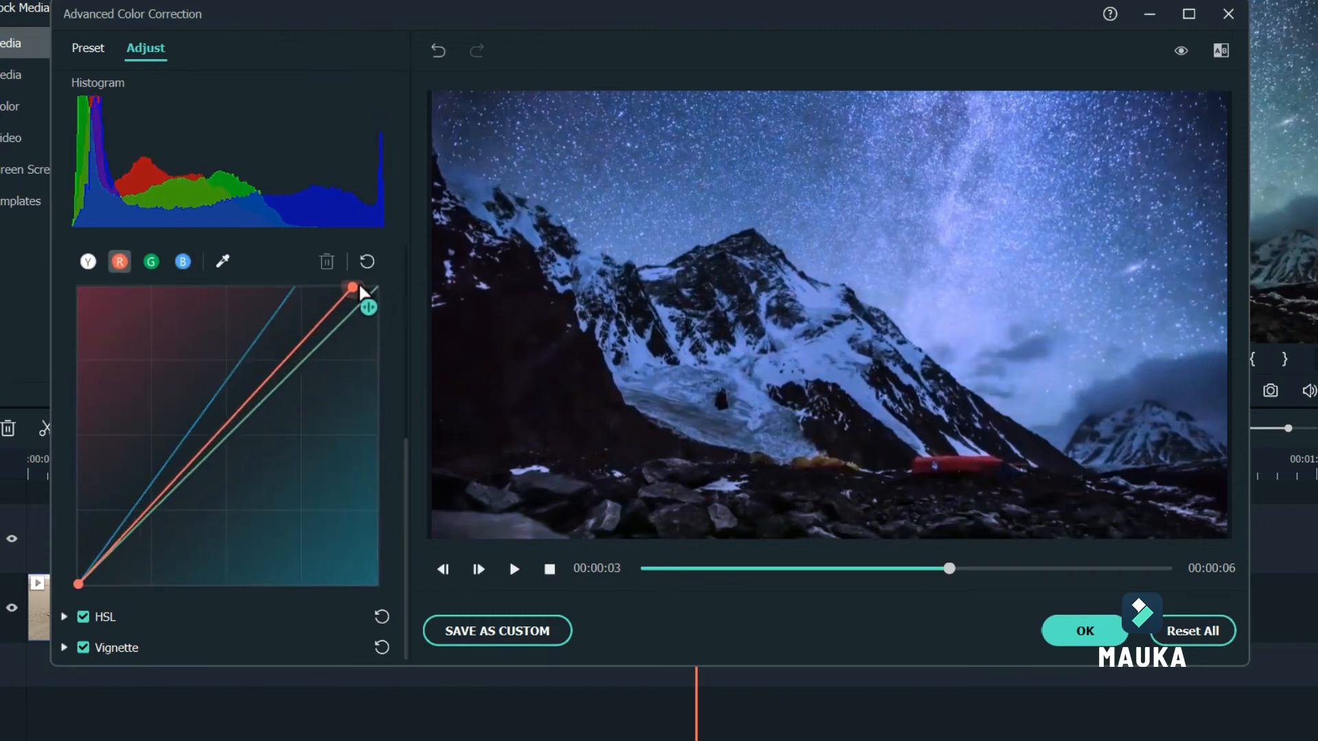
{"action": "left_click", "coordinate": [151, 262]}
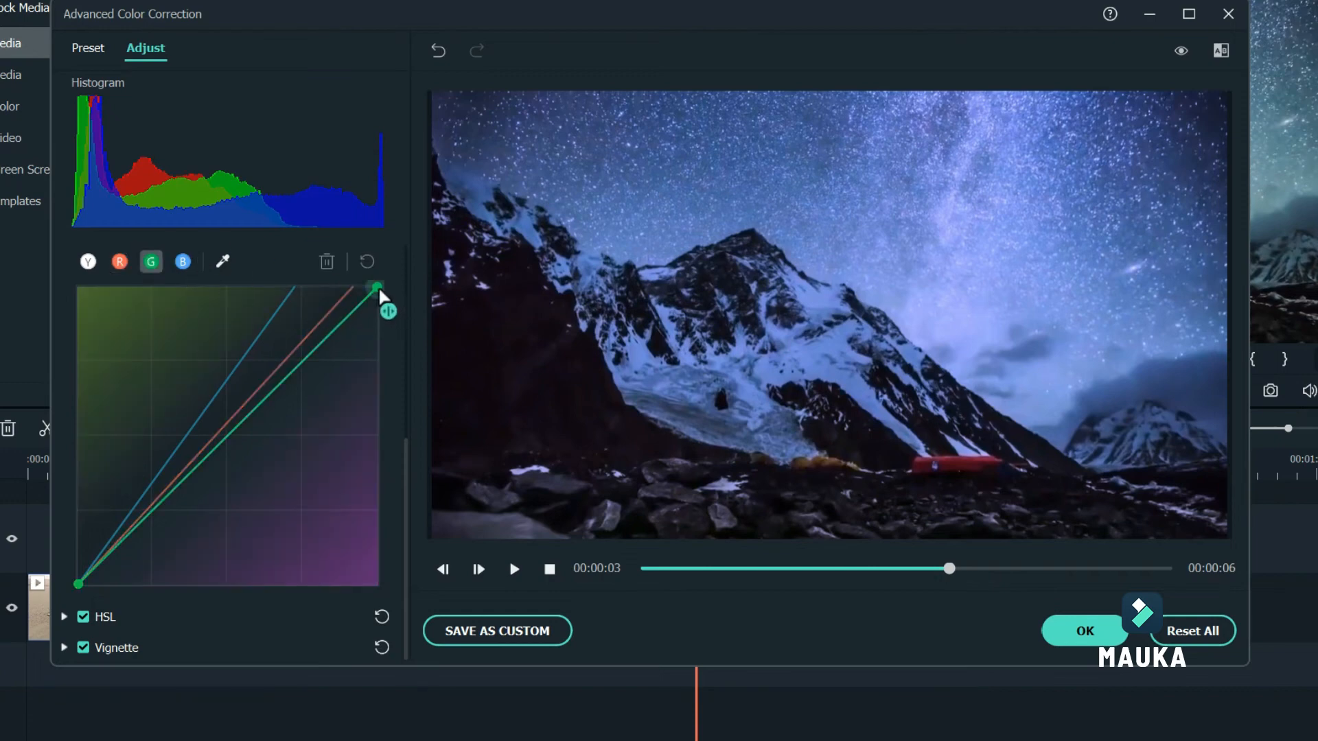
{"action": "left_click_drag", "start_coordinate": [379, 291], "coordinate": [344, 286]}
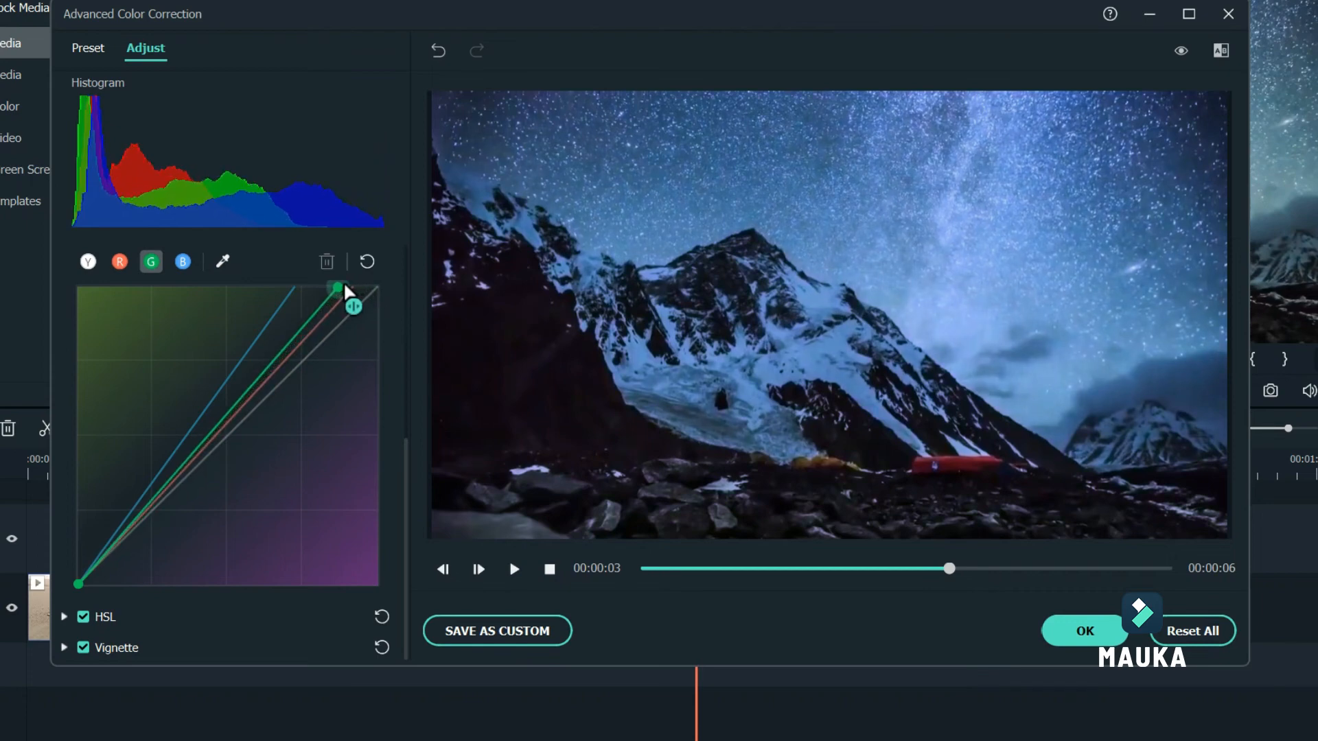
Step: Show a left/right split before-and-after view of the mountain clip's grade
{"action": "scroll", "coordinate": [217, 307], "scroll_direction": "up", "scroll_amount": 1}
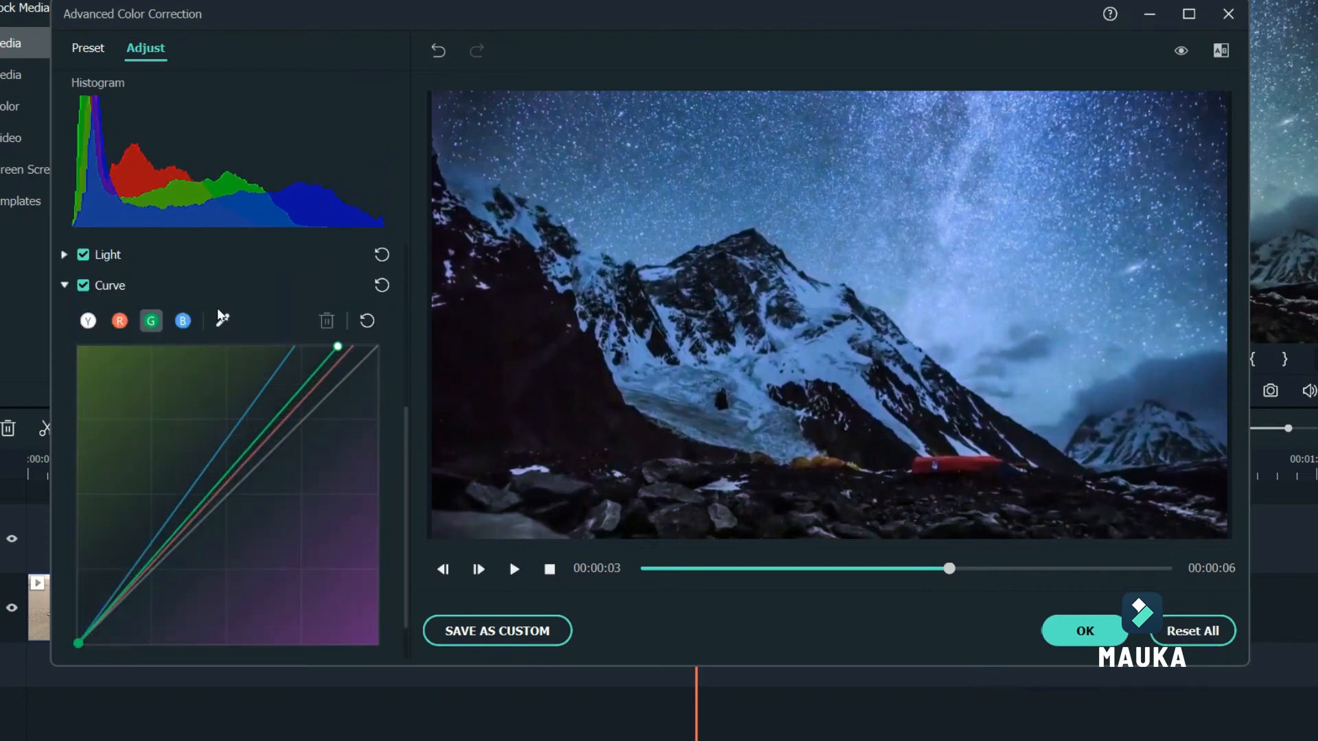
{"action": "scroll", "coordinate": [299, 346], "scroll_direction": "down", "scroll_amount": 1}
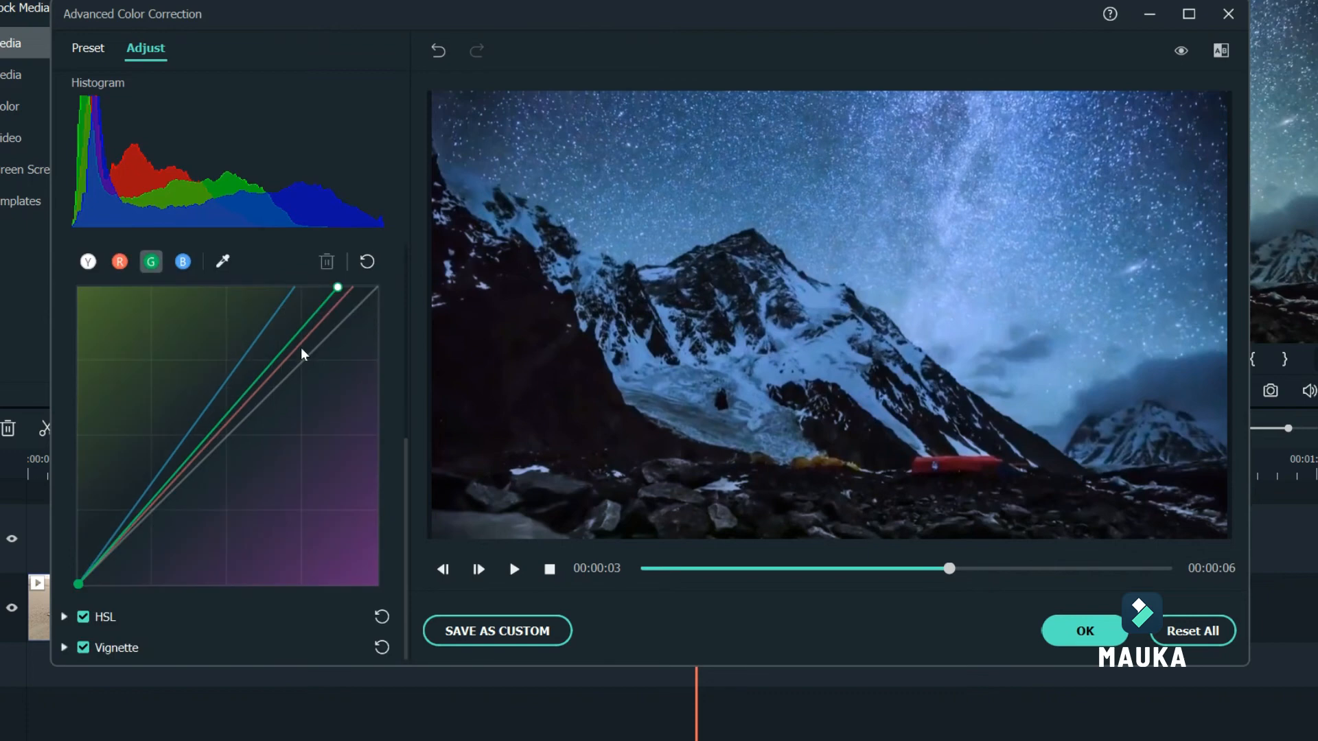
{"action": "left_click", "coordinate": [1221, 51]}
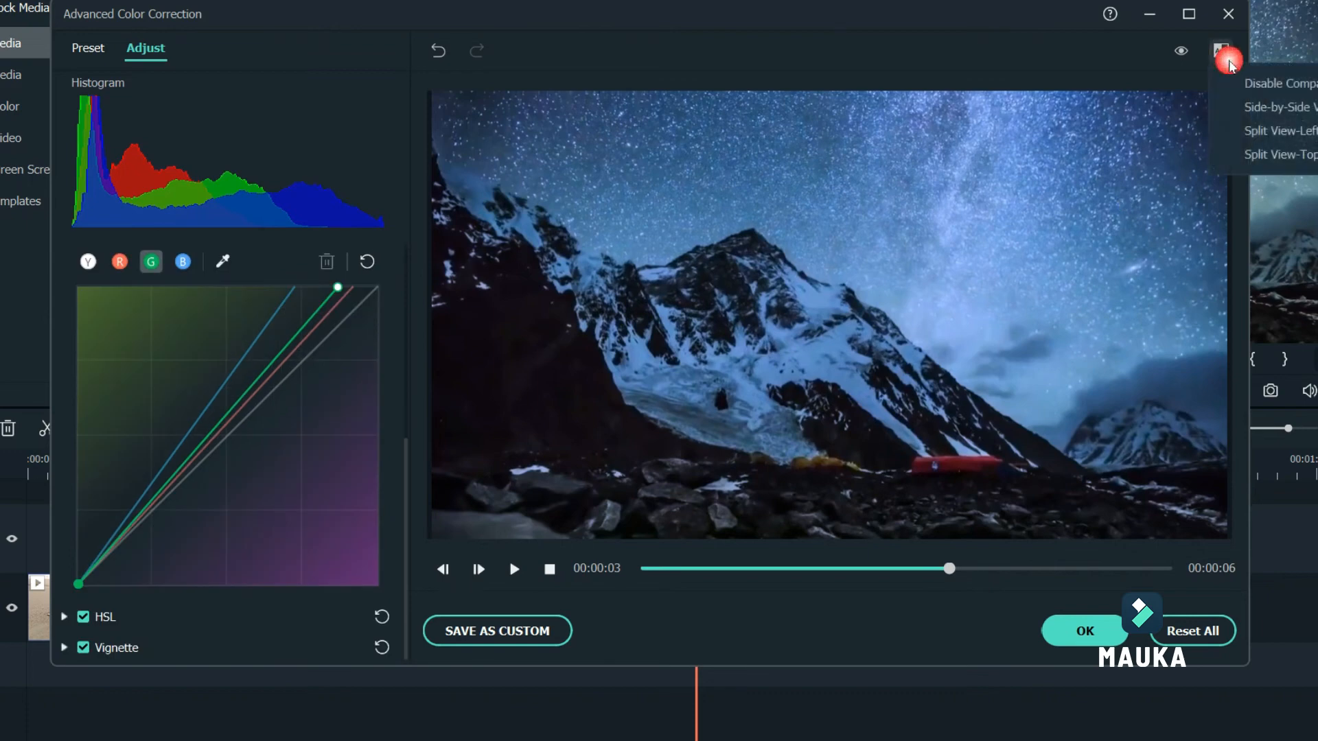
{"action": "left_click", "coordinate": [1278, 107]}
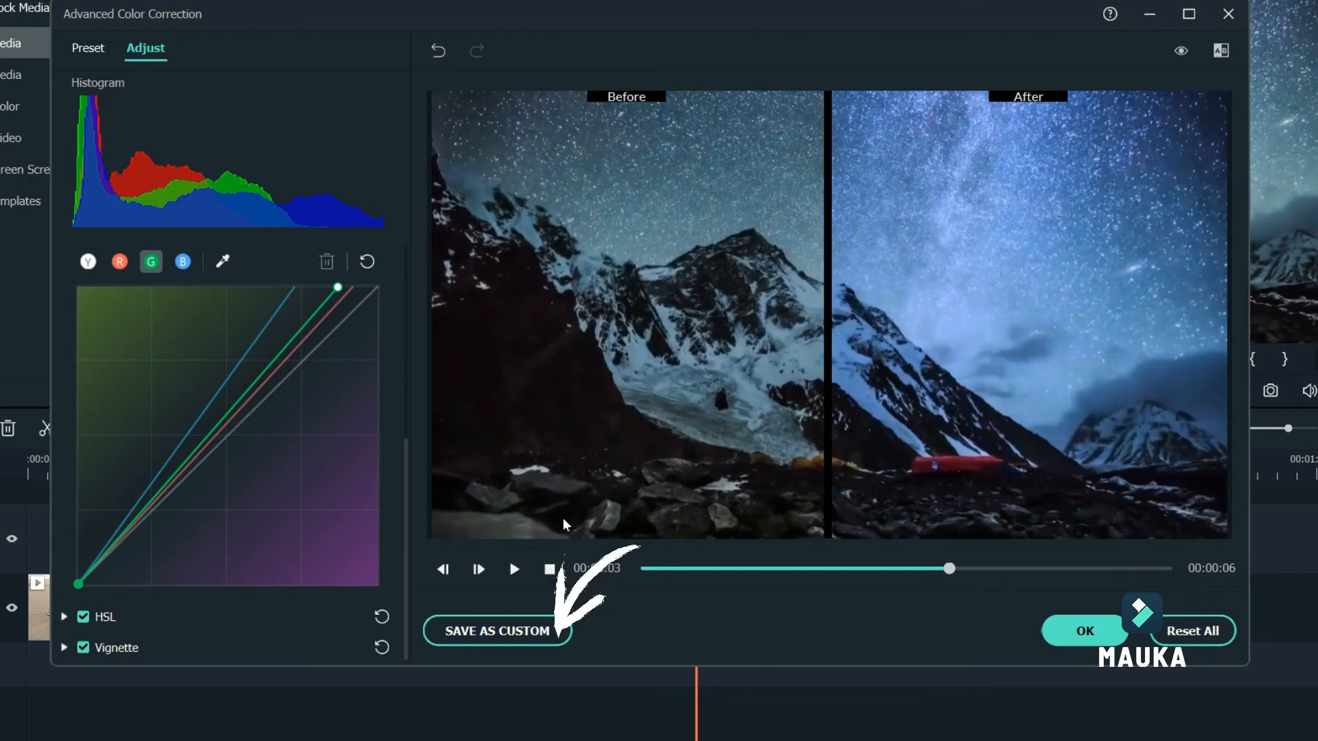
Step: Save the mountain clip's color settings as a custom preset named "mauka preset 7"
{"action": "left_click", "coordinate": [496, 637]}
{"action": "triple_click", "coordinate": [514, 336]}
{"action": "double_click", "coordinate": [514, 337]}
{"action": "triple_click", "coordinate": [515, 335]}
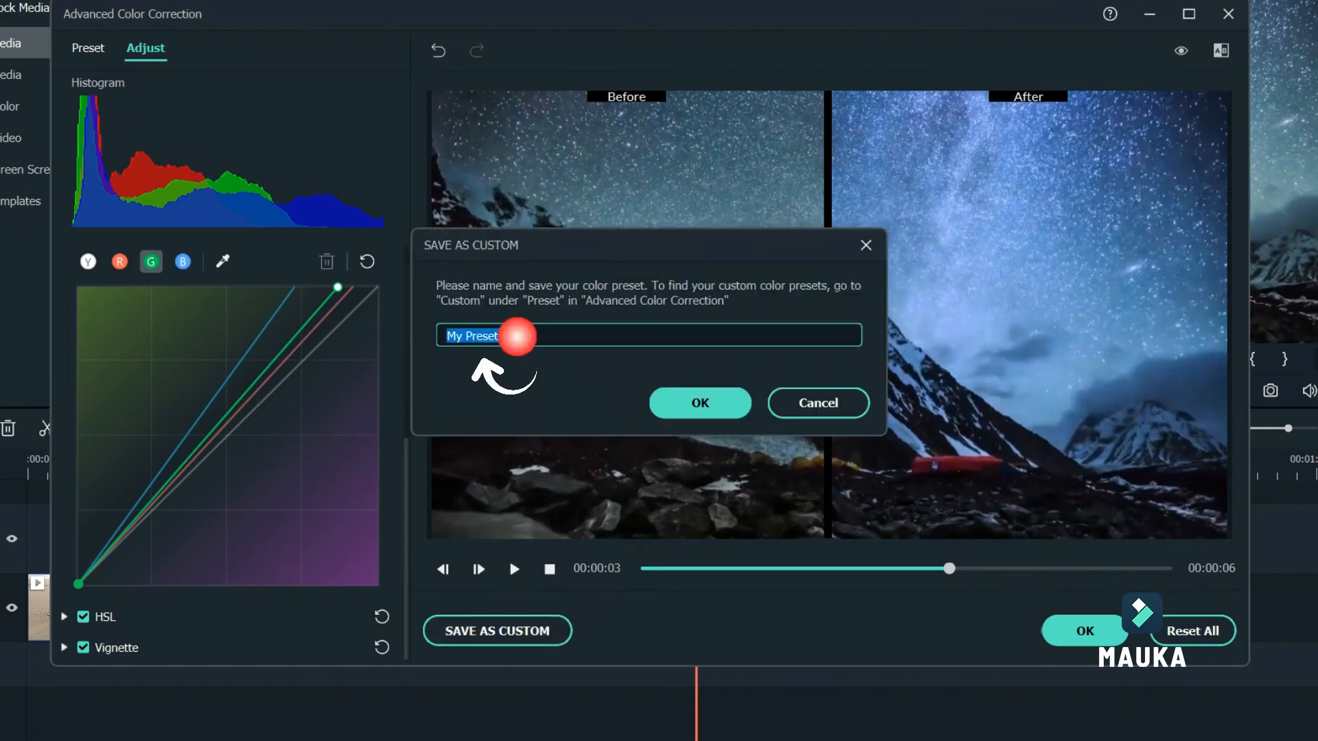
{"action": "type", "text": "m"}
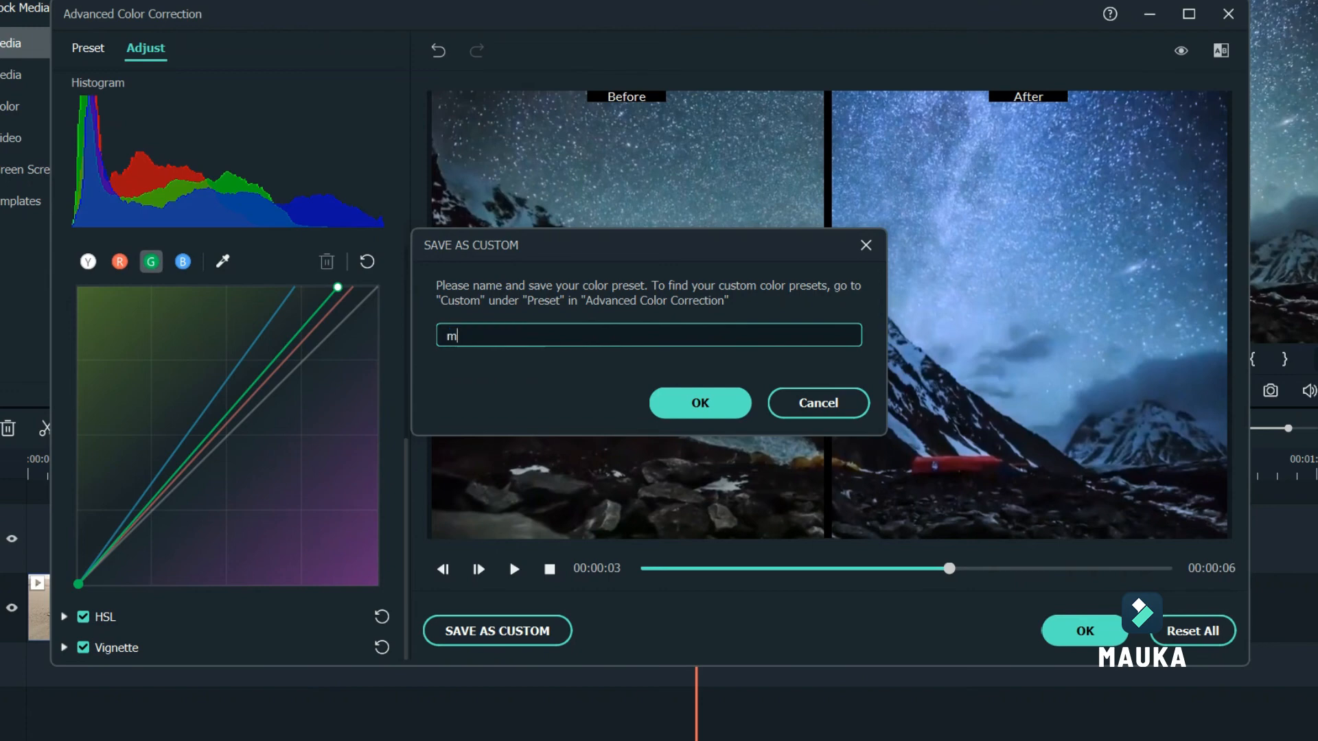
{"action": "type", "text": "auka"}
{"action": "type", "text": " prese"}
{"action": "type", "text": "n"}
{"action": "type", "text": "t "}
{"action": "type", "text": "7"}
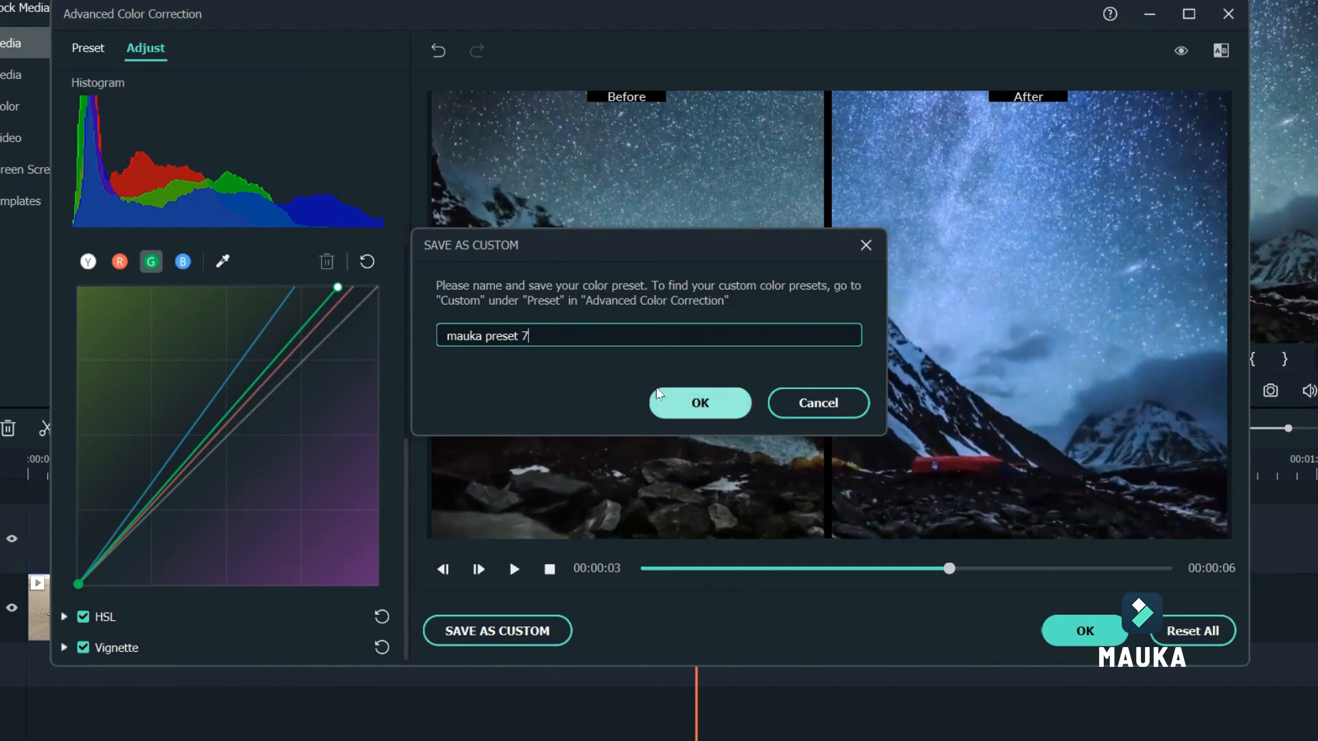
{"action": "left_click", "coordinate": [699, 402]}
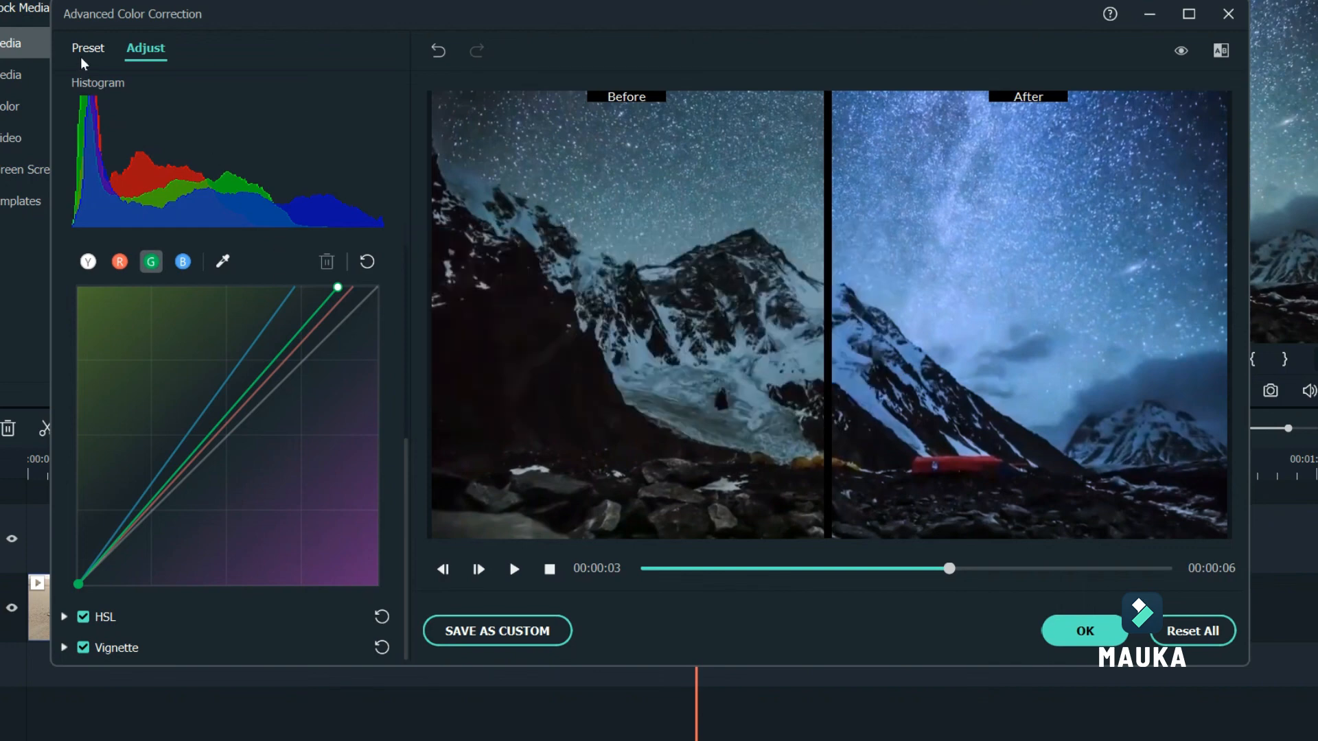
Step: Apply "mauka preset 7" from the Custom presets to the mountain clip, and reset all of the clip's color corrections
{"action": "left_click", "coordinate": [108, 44]}
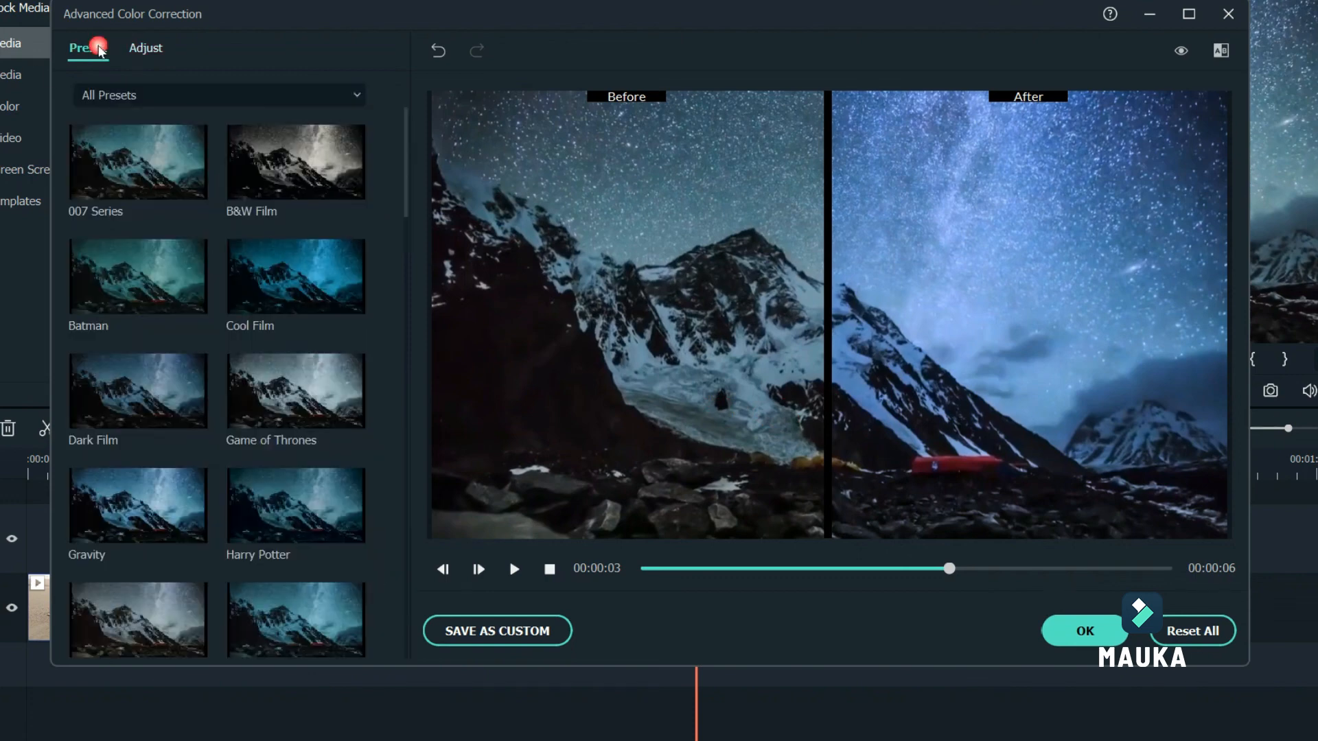
{"action": "left_click", "coordinate": [357, 100]}
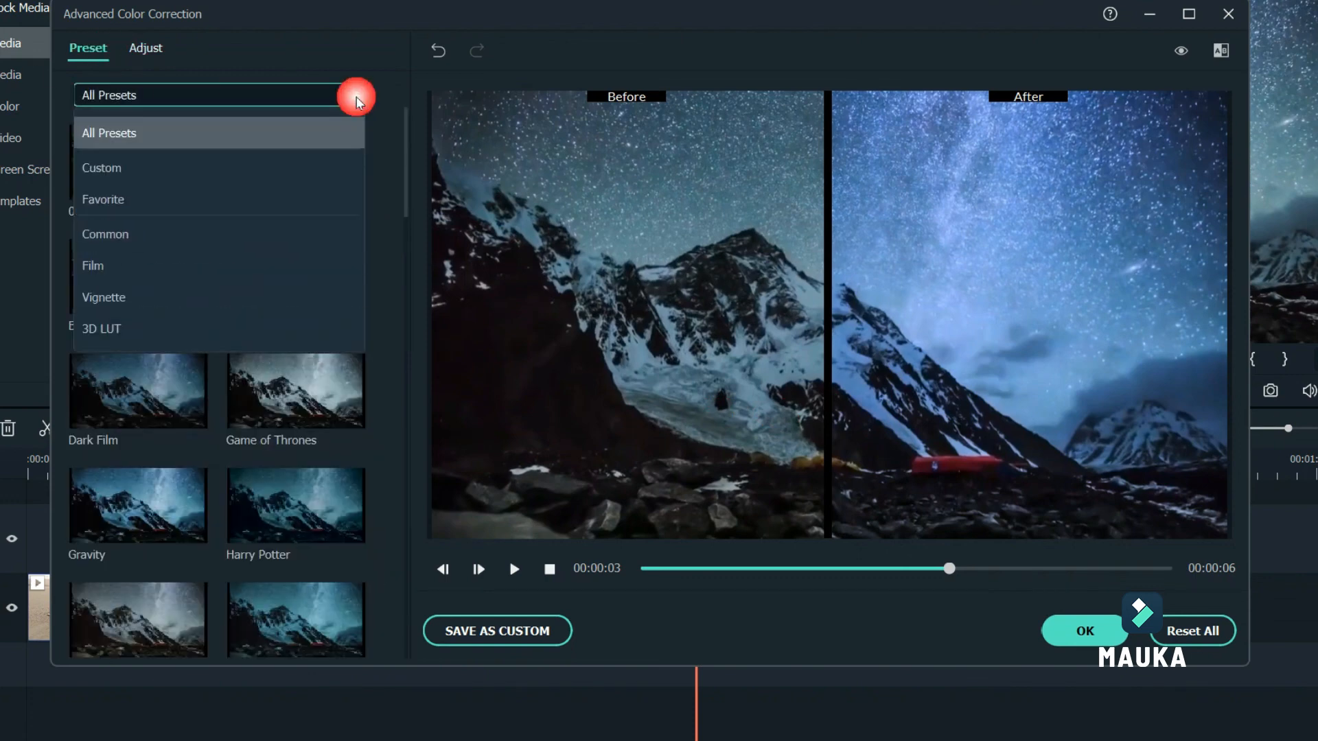
{"action": "left_click", "coordinate": [302, 170]}
{"action": "scroll", "coordinate": [378, 327], "scroll_direction": "down", "scroll_amount": 1}
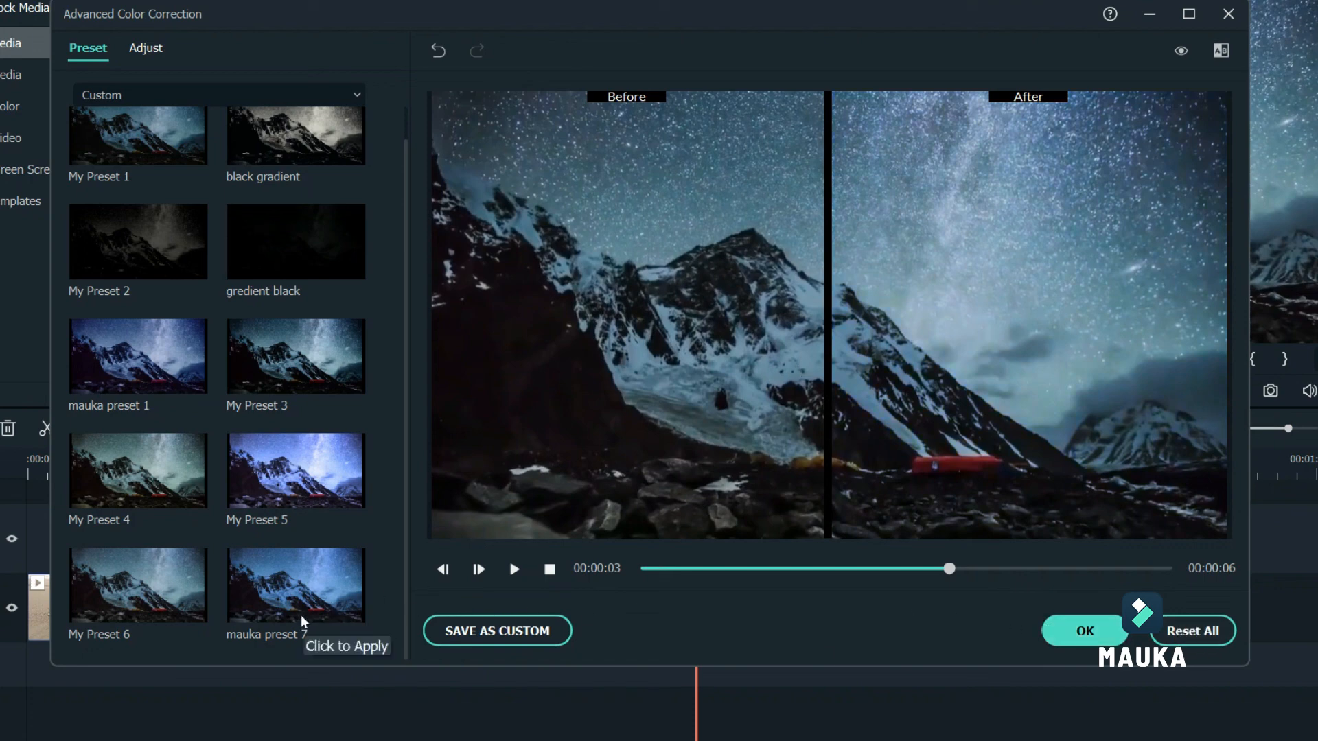
{"action": "left_click", "coordinate": [264, 596]}
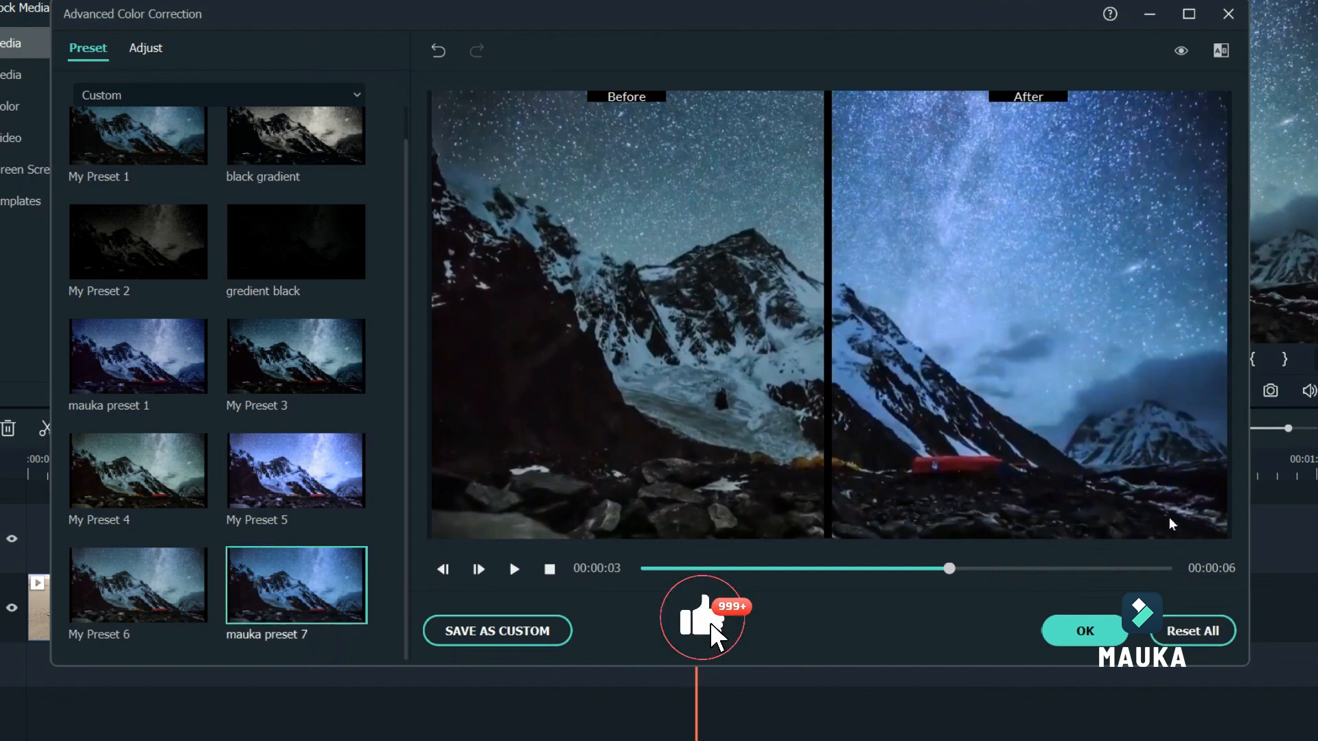
{"action": "left_click", "coordinate": [1191, 631]}
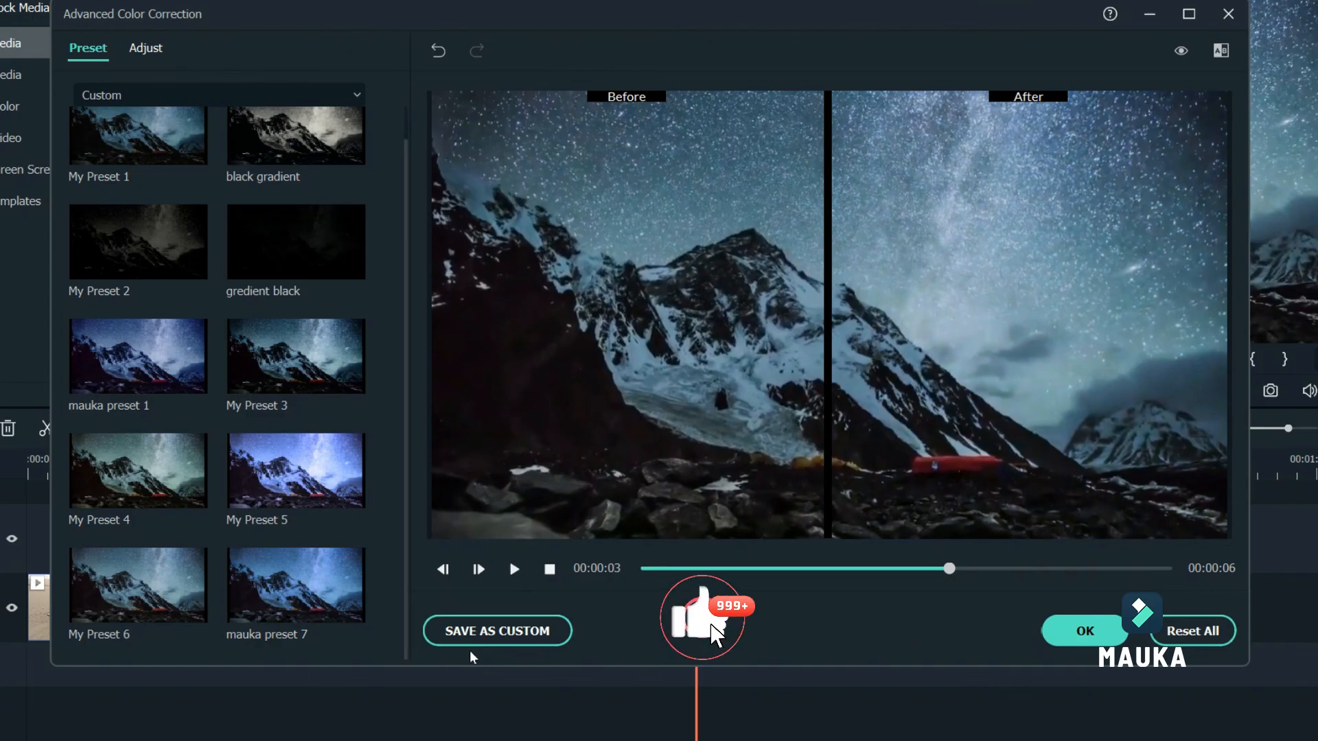